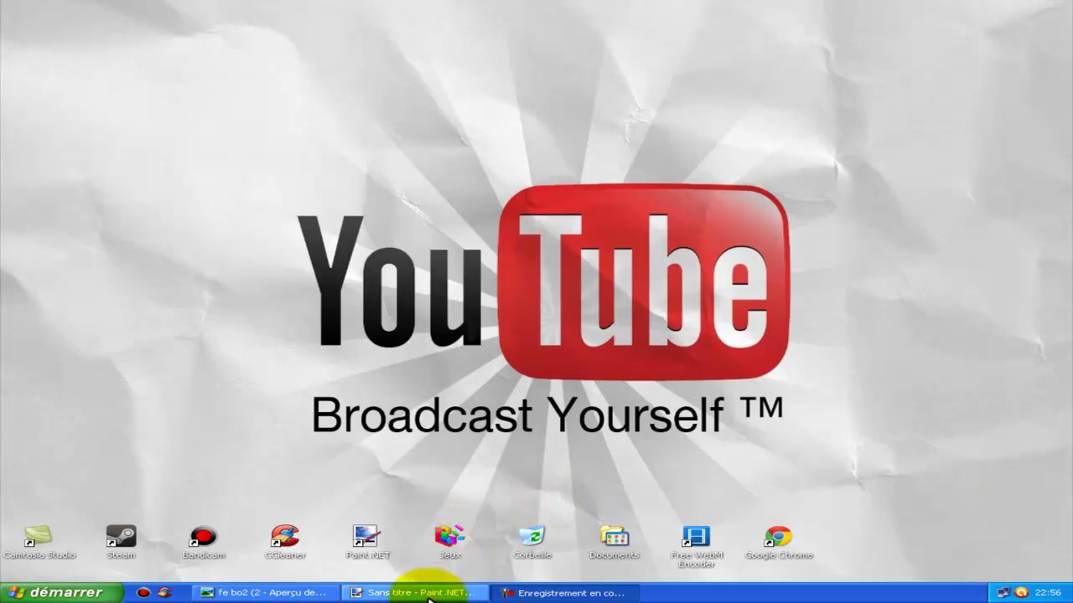
Step: Show the finished fe bo2 banner in the picture viewer for reference, then close the viewer
{"action": "left_click", "coordinate": [316, 595]}
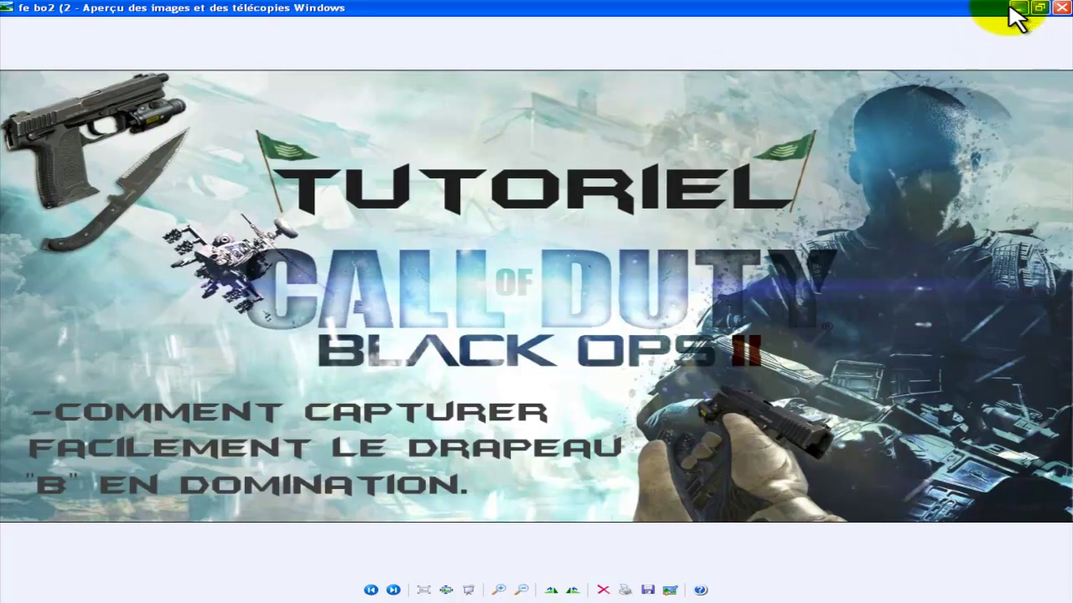
{"action": "left_click", "coordinate": [1063, 10]}
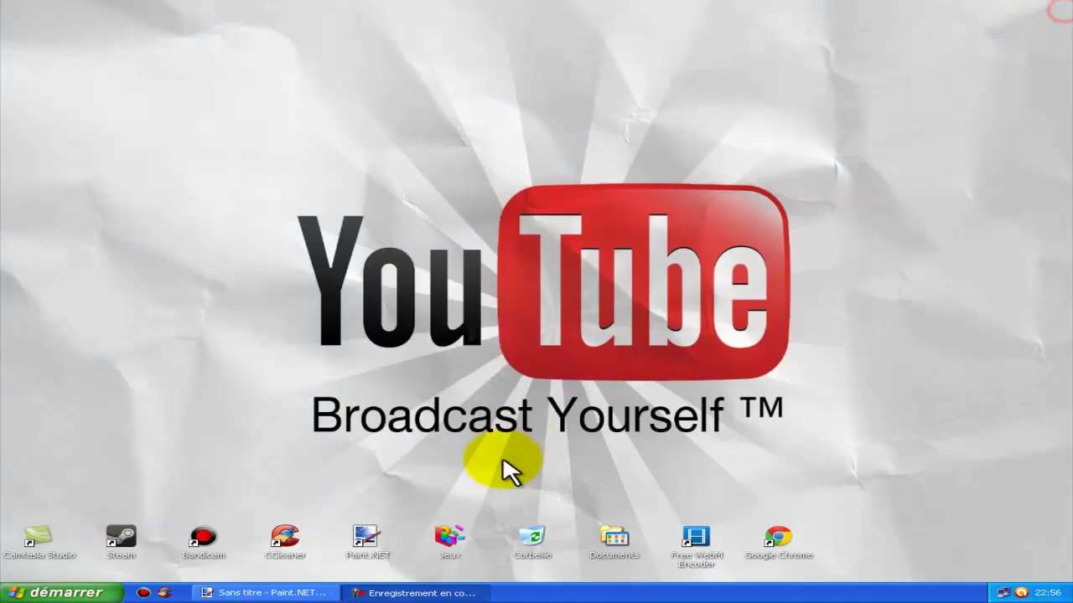
Step: Bring the untitled 800 × 600 Paint.NET window back to the front from the taskbar
{"action": "left_click", "coordinate": [310, 591]}
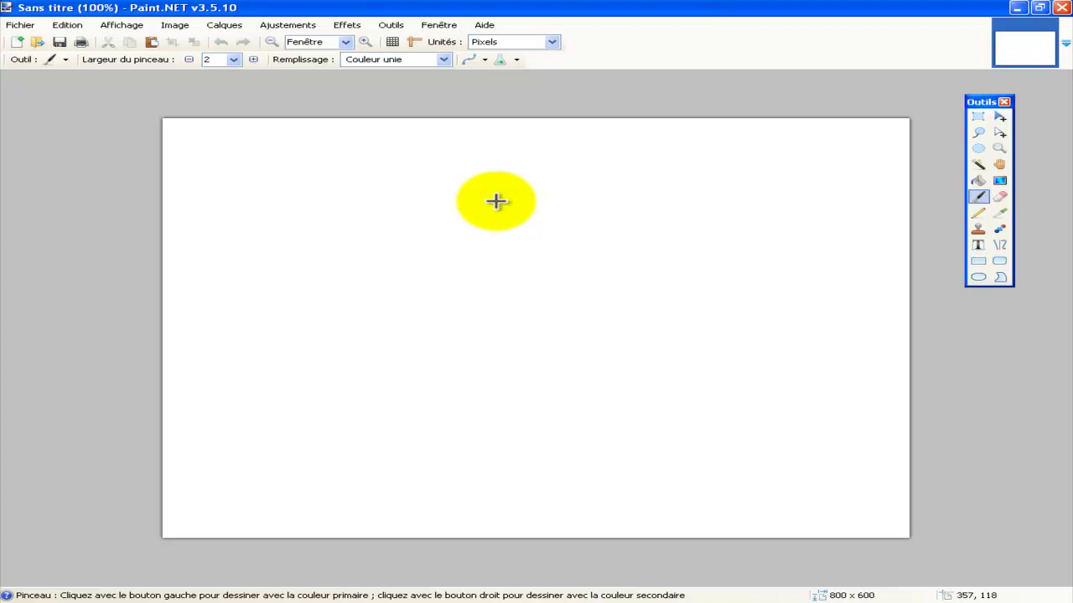
Step: Open the fe bo2 background image in Paint.NET
{"action": "left_click", "coordinate": [20, 25]}
{"action": "left_click", "coordinate": [52, 55]}
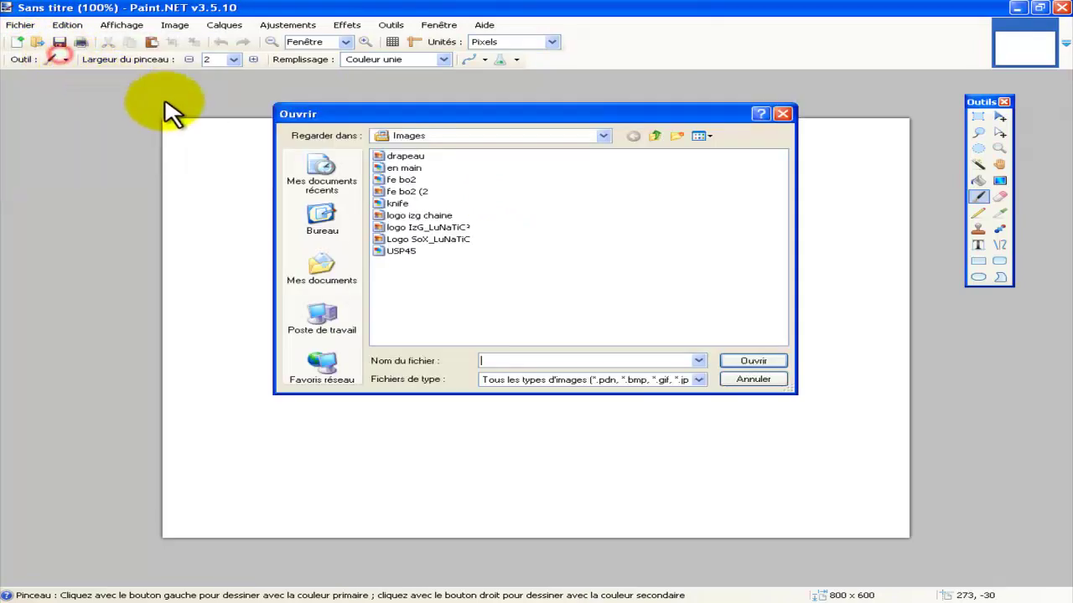
{"action": "left_click", "coordinate": [399, 179]}
{"action": "left_click", "coordinate": [743, 362]}
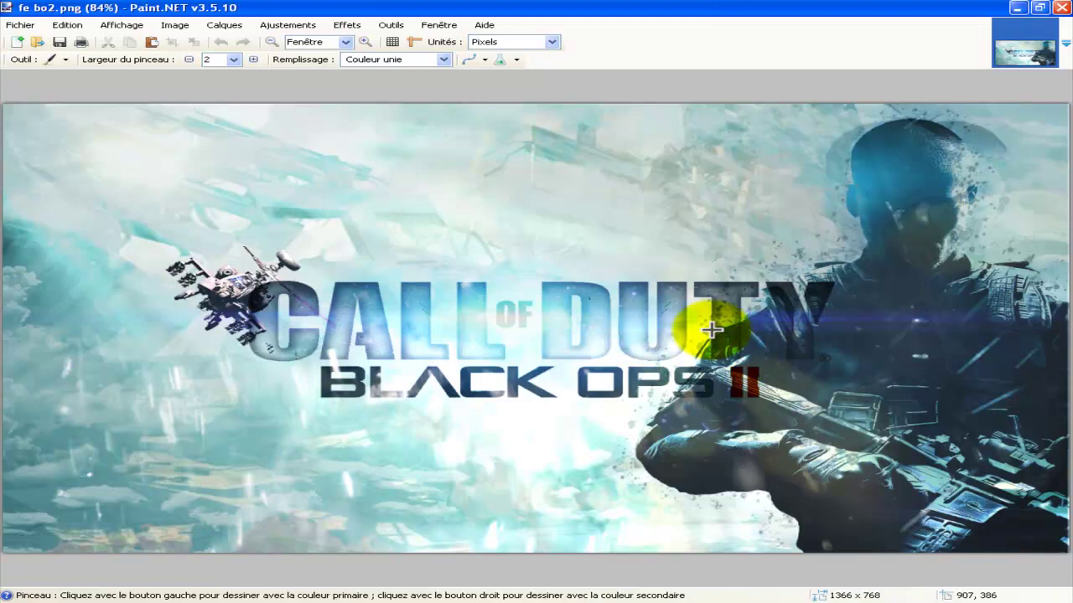
Step: Open the drapeau flag image as a second document
{"action": "left_click", "coordinate": [29, 26]}
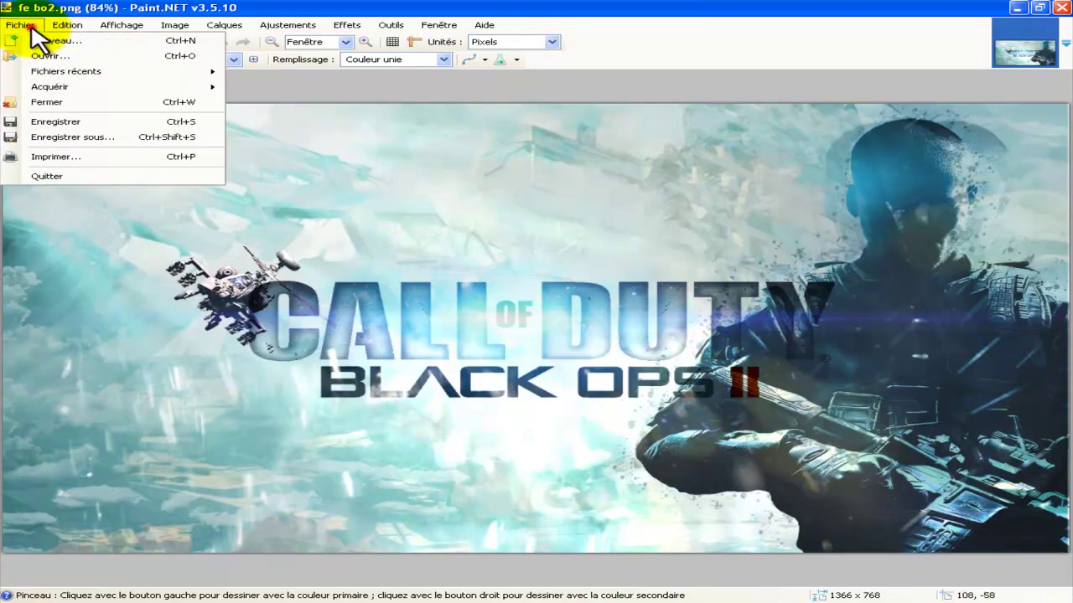
{"action": "left_click", "coordinate": [71, 57]}
{"action": "left_click", "coordinate": [406, 156]}
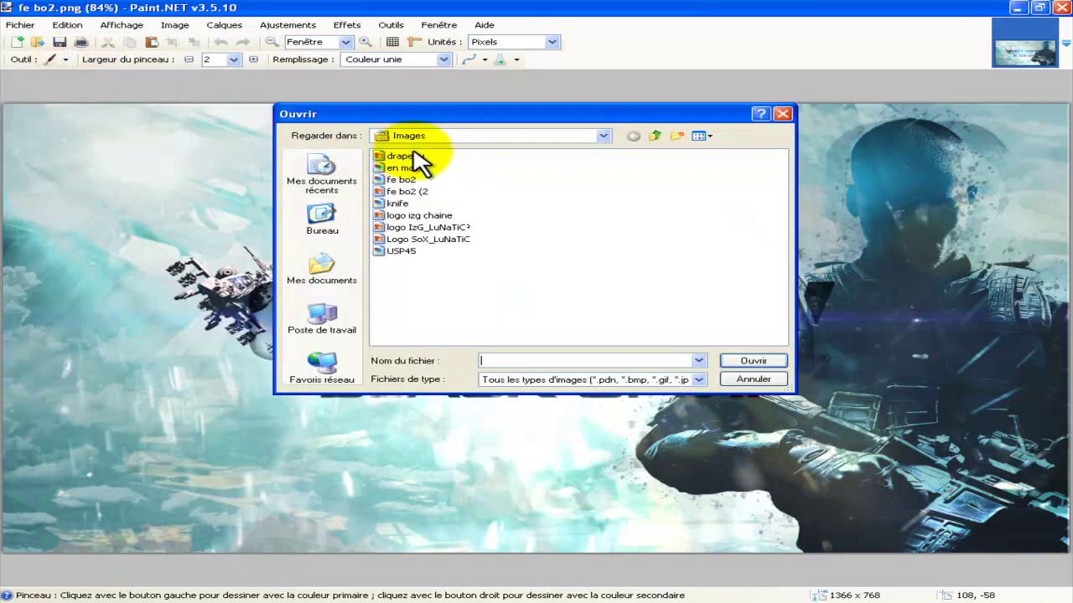
{"action": "left_click", "coordinate": [759, 362]}
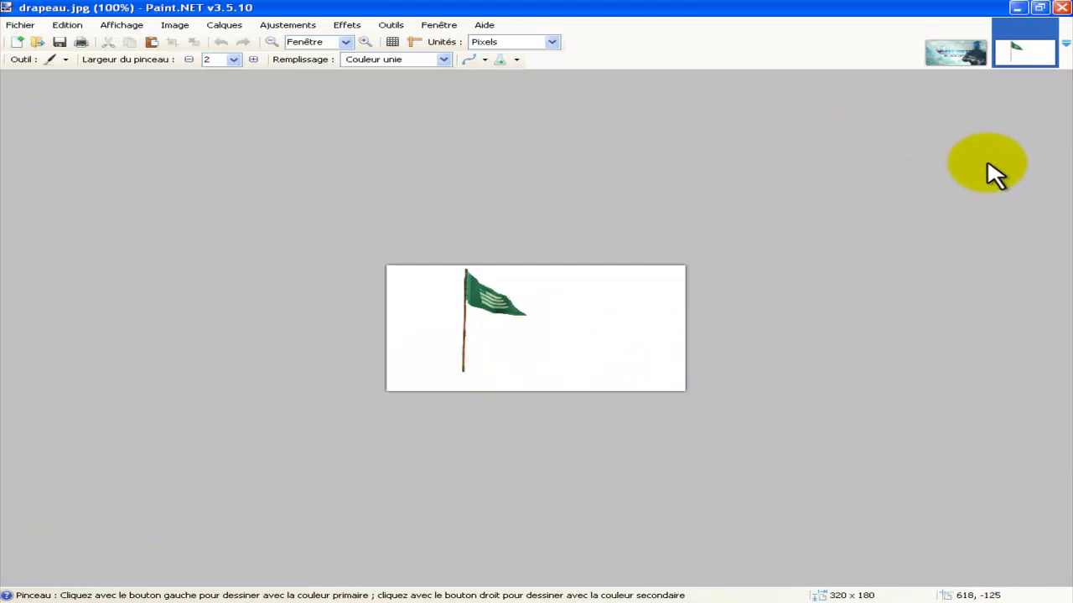
Step: Erase the flag image's white background with the magic wand, leaving transparency
{"action": "key", "text": "s"}
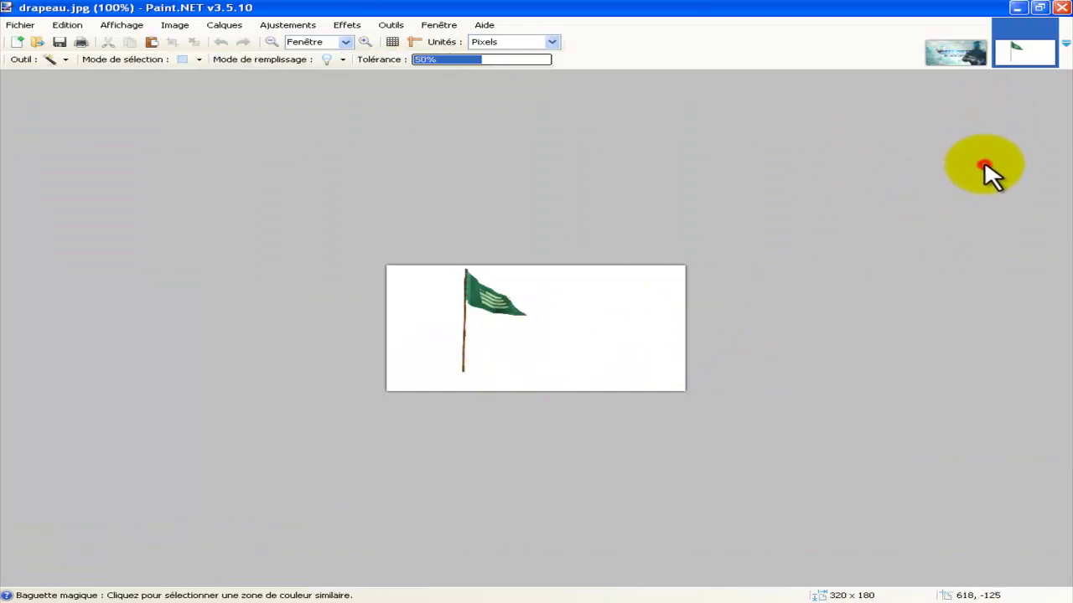
{"action": "left_click", "coordinate": [595, 316]}
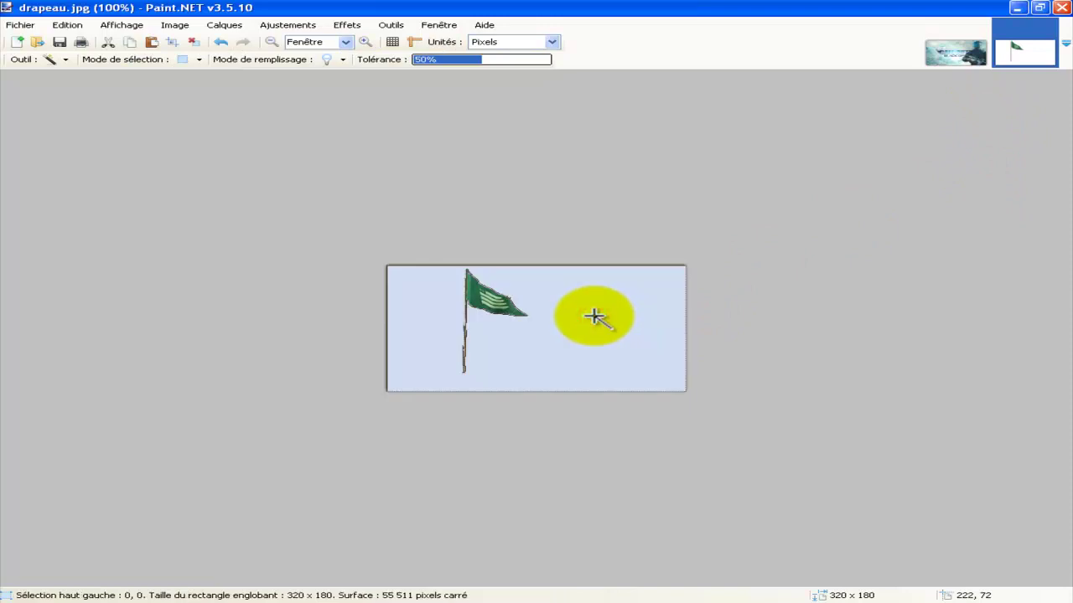
{"action": "left_click", "coordinate": [84, 24]}
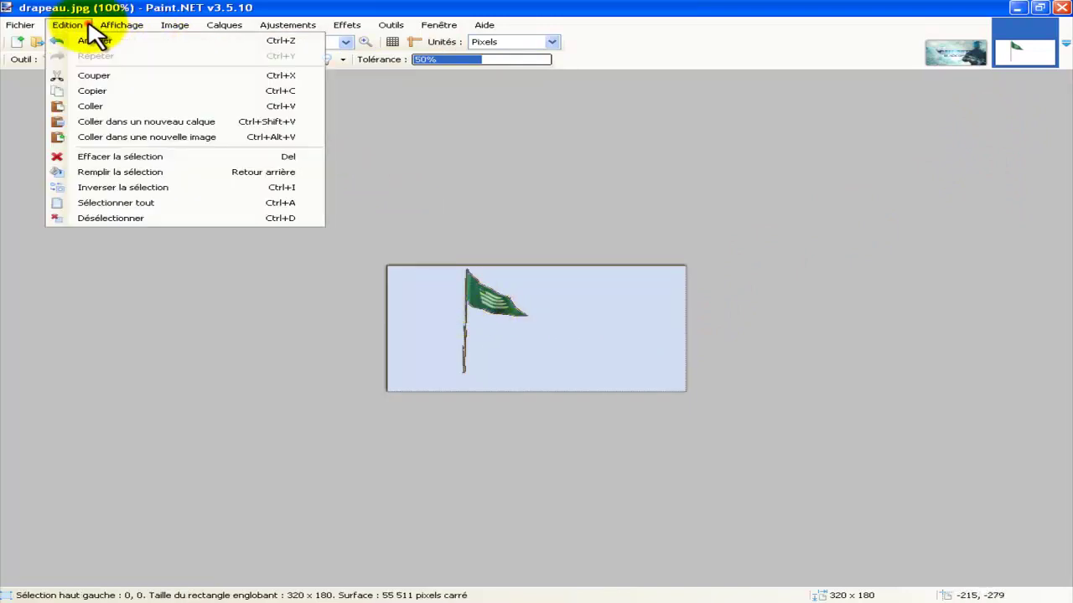
{"action": "left_click", "coordinate": [136, 157]}
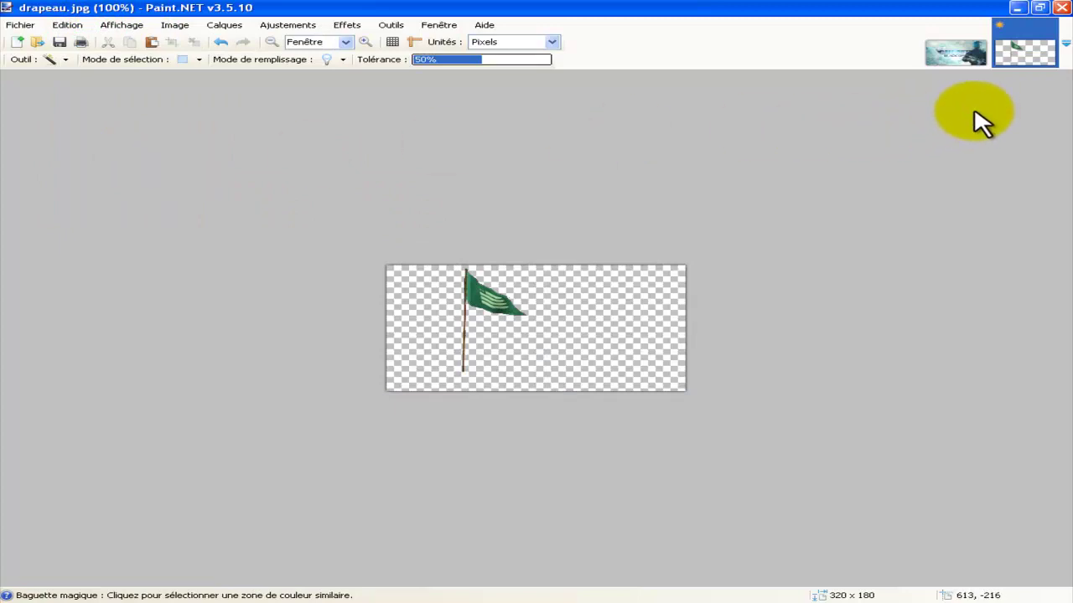
Step: Select a rectangle around the flag and return to the fe bo2 banner
{"action": "key", "text": "s"}
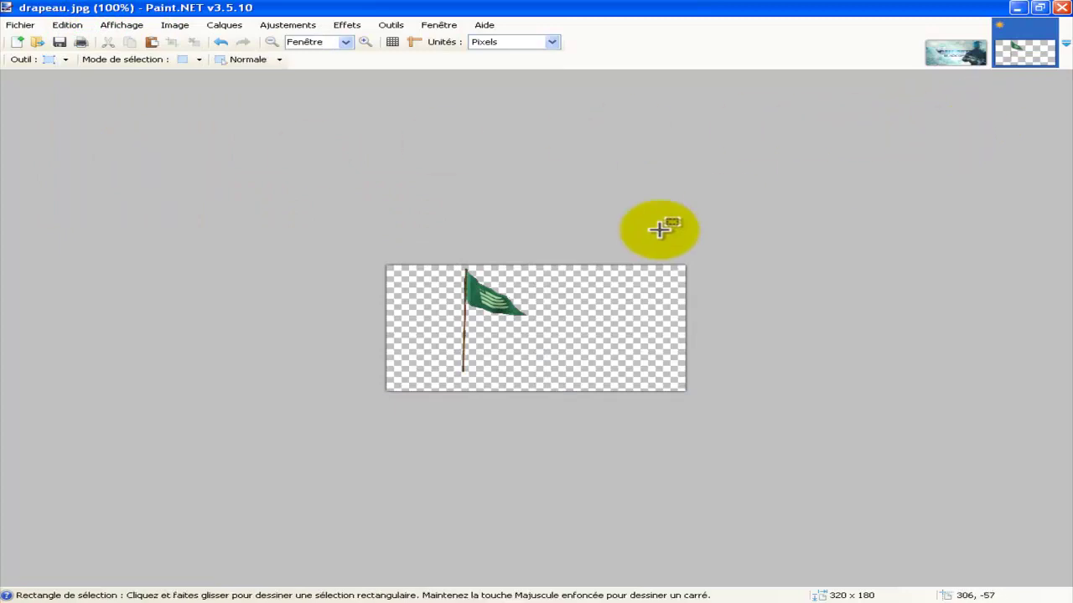
{"action": "left_click_drag", "start_coordinate": [425, 269], "coordinate": [548, 375]}
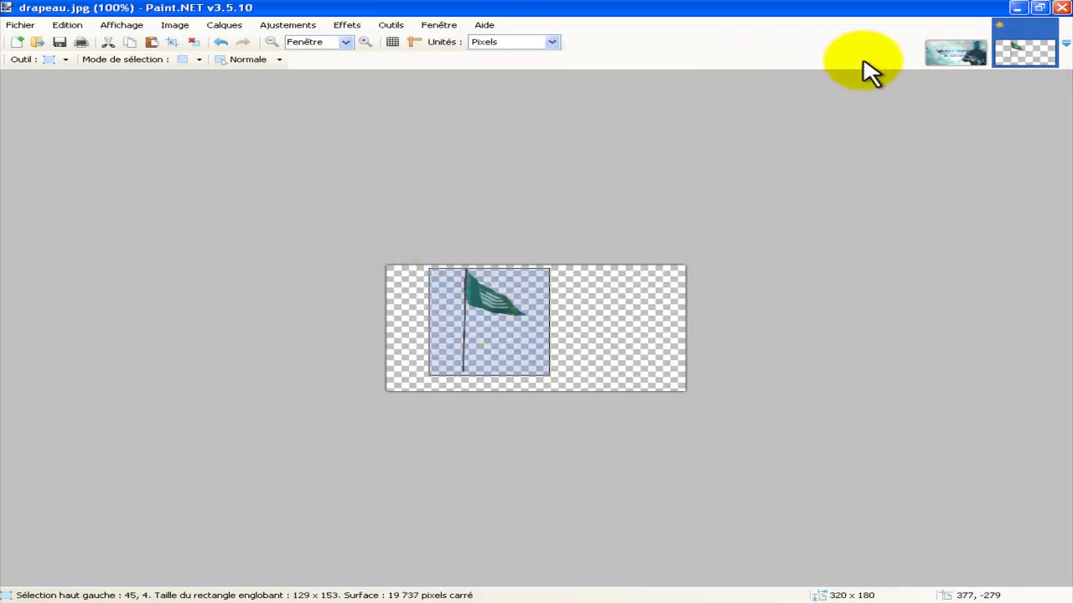
{"action": "left_click", "coordinate": [937, 54]}
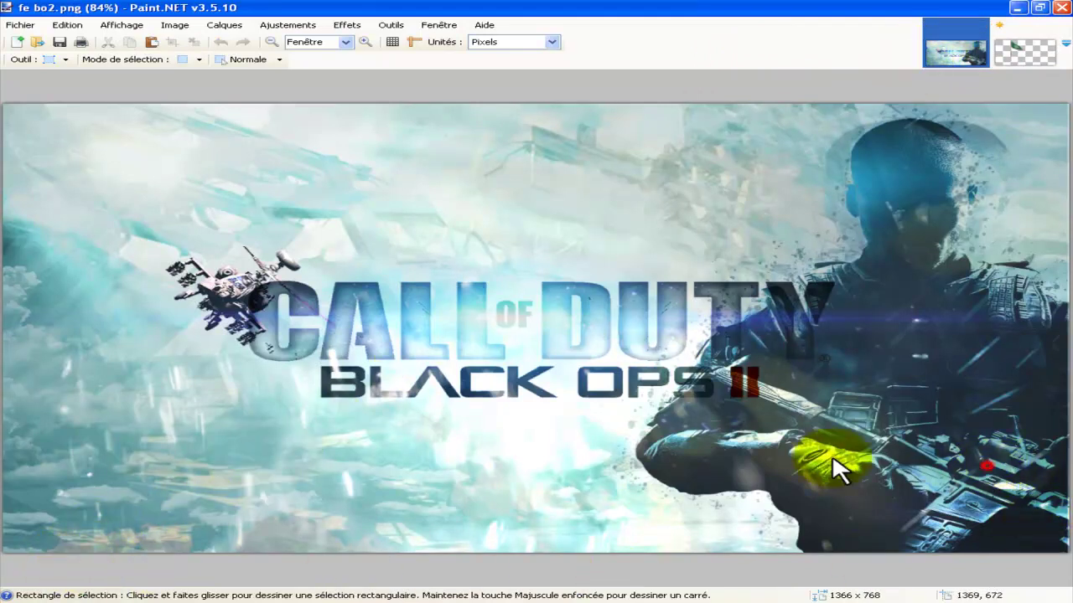
Step: Paste the cut-out flag into fe bo2, slightly tilted above the title's left end
{"action": "left_click", "coordinate": [470, 549]}
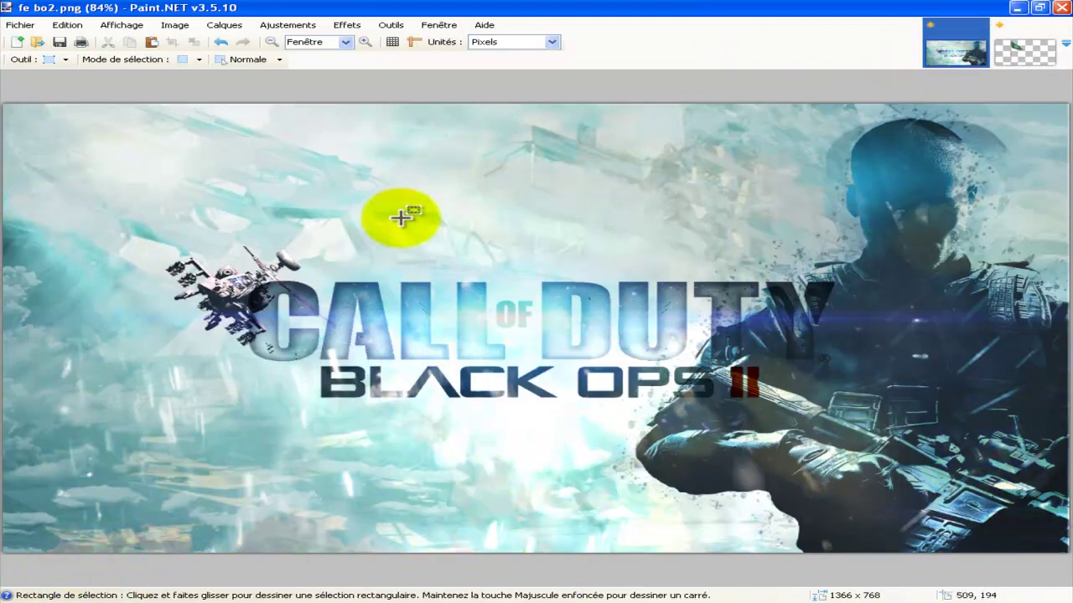
{"action": "key", "text": "ctrl+v"}
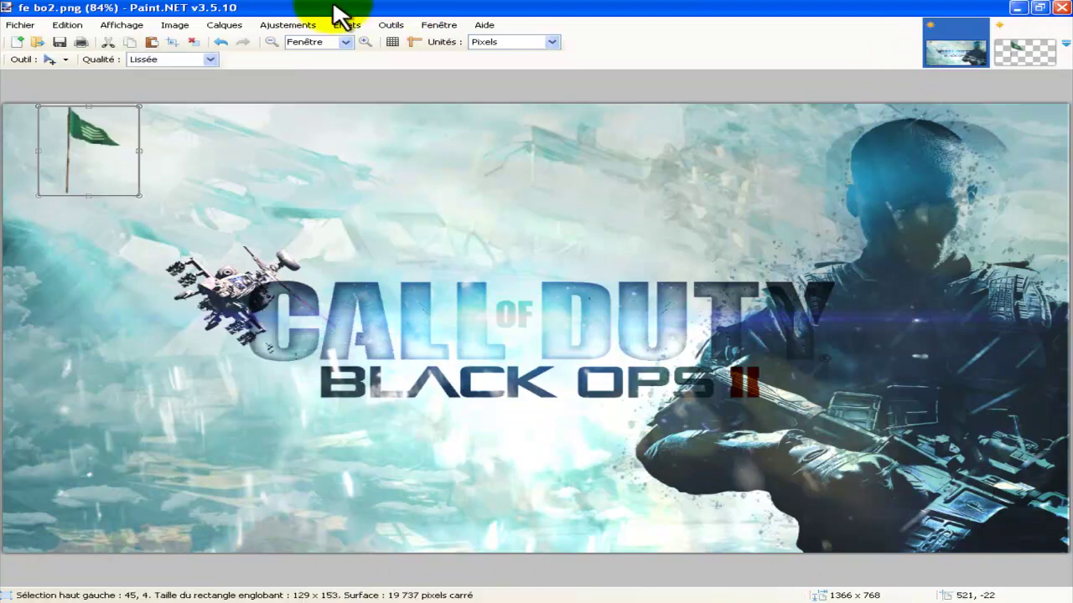
{"action": "mouse_move", "coordinate": [82, 131]}
{"action": "left_mouse_down"}
{"action": "mouse_move", "coordinate": [283, 194]}
{"action": "mouse_move", "coordinate": [303, 186]}
{"action": "mouse_move", "coordinate": [282, 172]}
{"action": "left_mouse_up"}
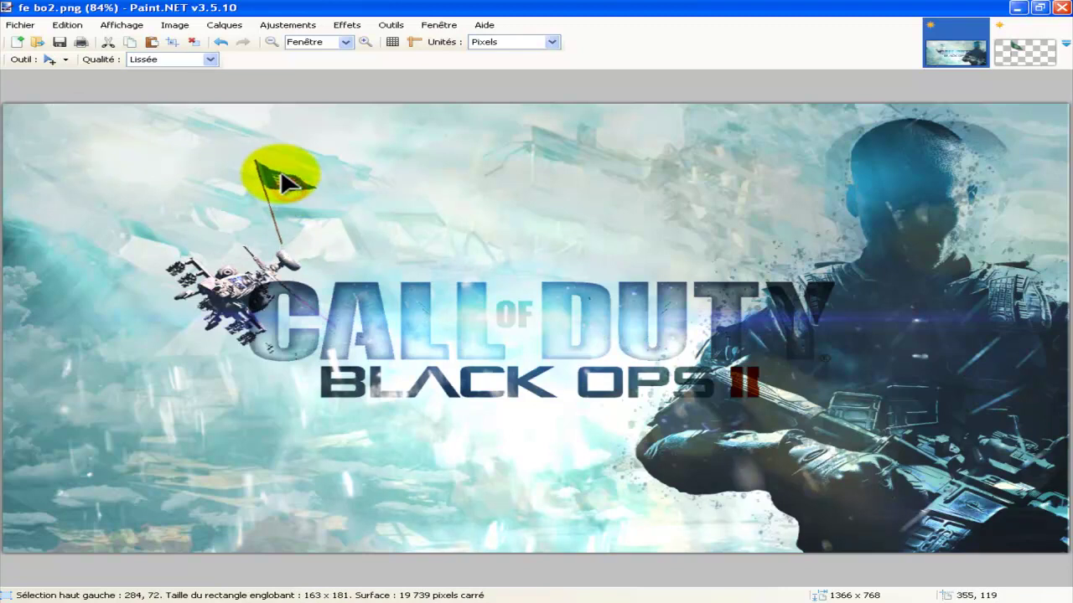
{"action": "left_click_drag", "start_coordinate": [282, 172], "coordinate": [280, 163]}
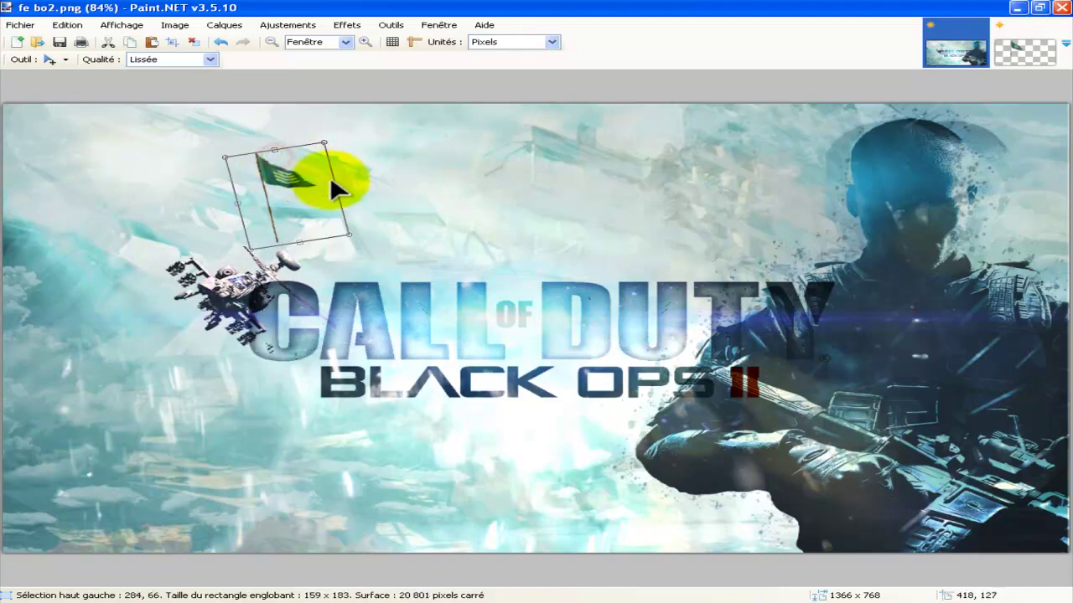
{"action": "mouse_move", "coordinate": [335, 185]}
{"action": "left_mouse_down"}
{"action": "mouse_move", "coordinate": [274, 162]}
{"action": "mouse_move", "coordinate": [286, 172]}
{"action": "left_mouse_up"}
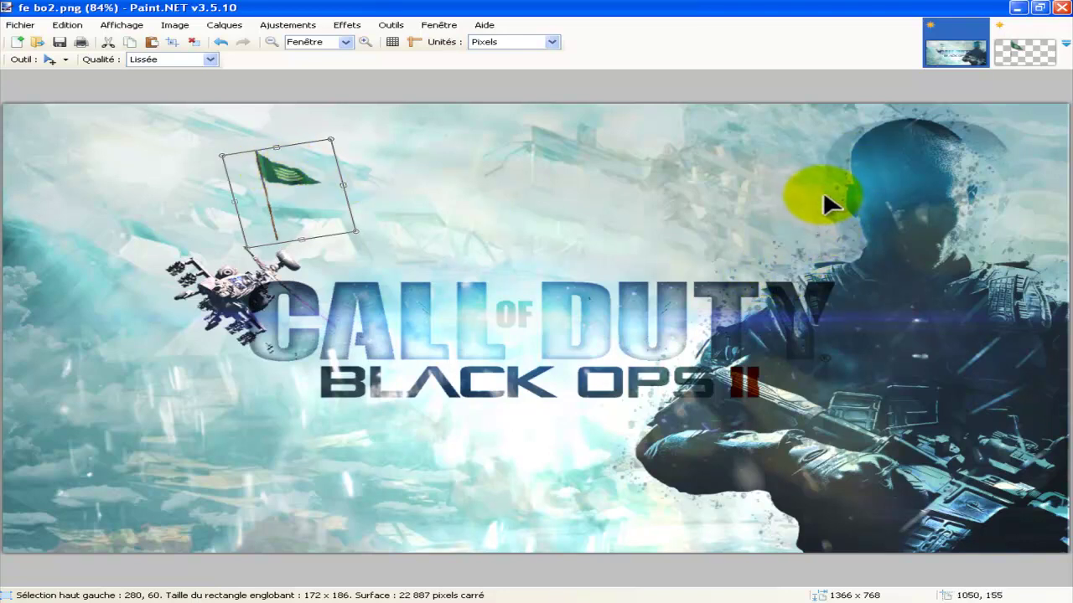
{"action": "left_click", "coordinate": [472, 543]}
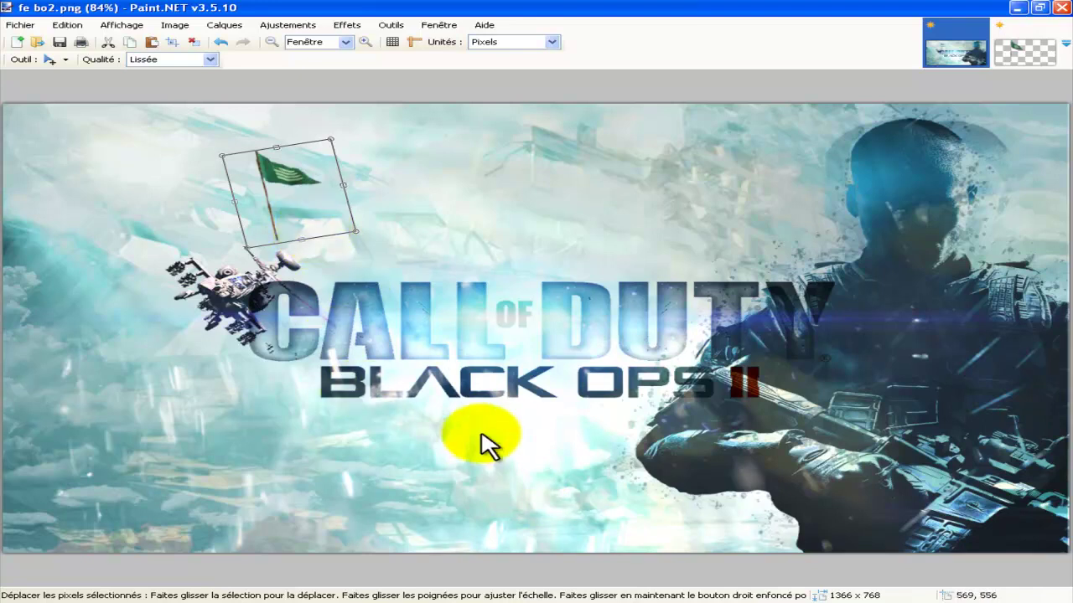
{"action": "left_click", "coordinate": [528, 460]}
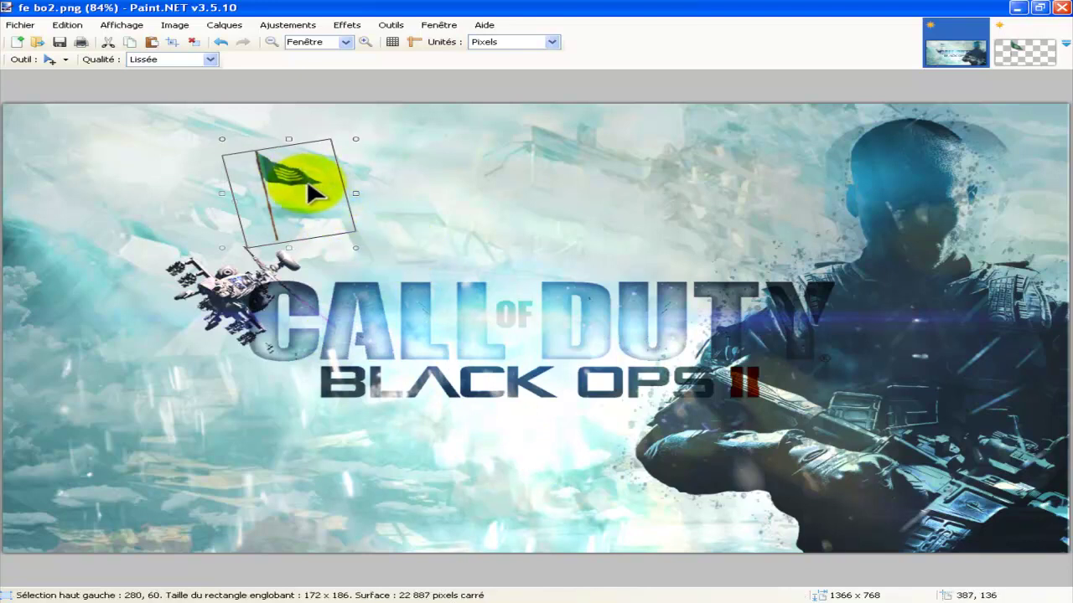
Step: Mirror the flag layer horizontally so a second flag stands at the title's right end
{"action": "left_click", "coordinate": [225, 26]}
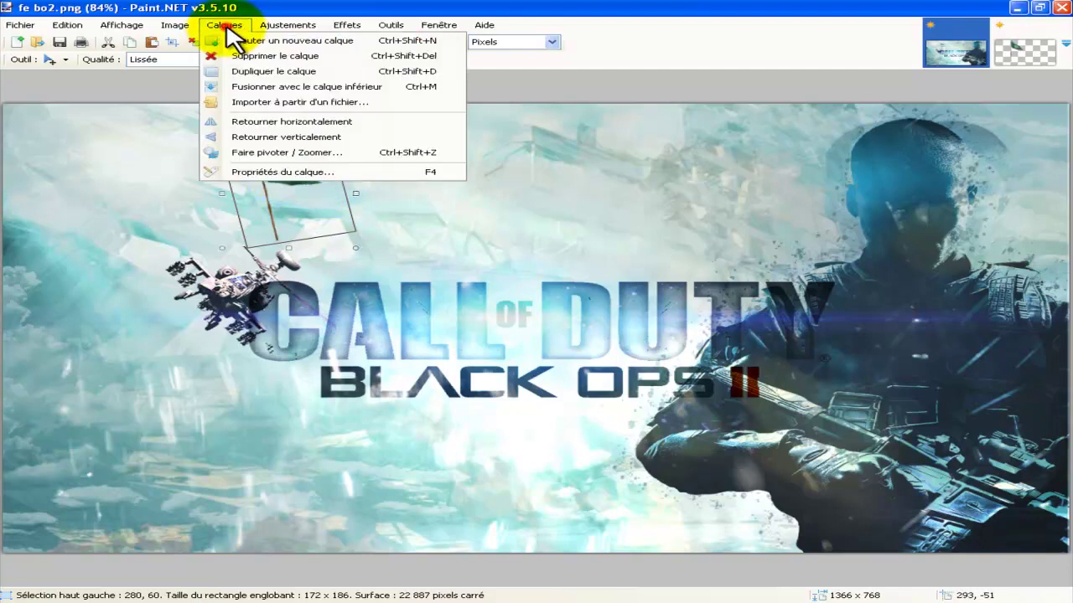
{"action": "left_click", "coordinate": [290, 124]}
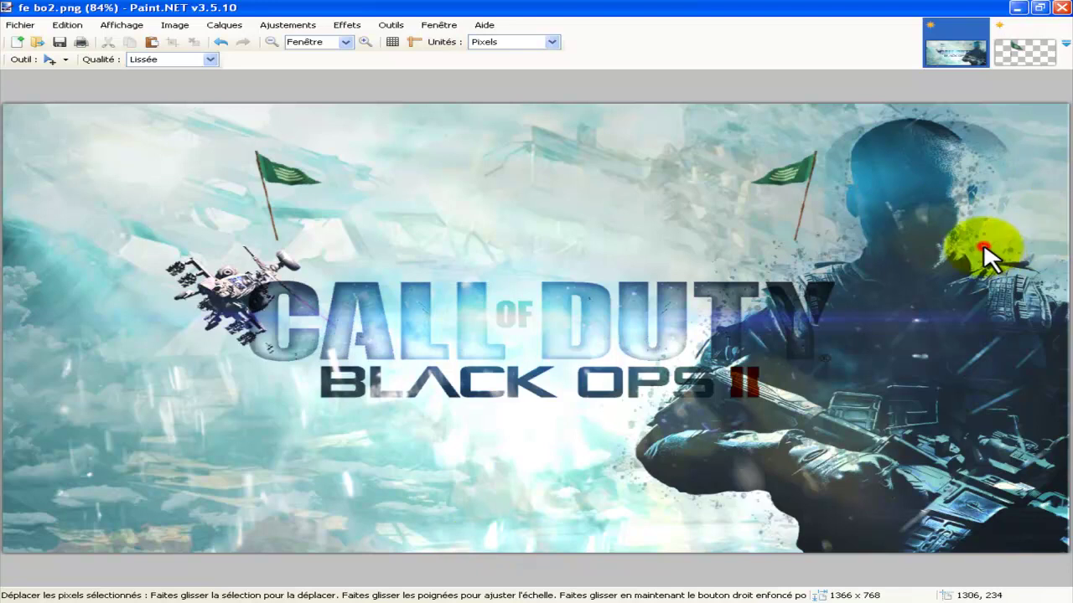
{"action": "key", "text": "t"}
{"action": "left_click", "coordinate": [390, 191]}
{"action": "left_click", "coordinate": [241, 58]}
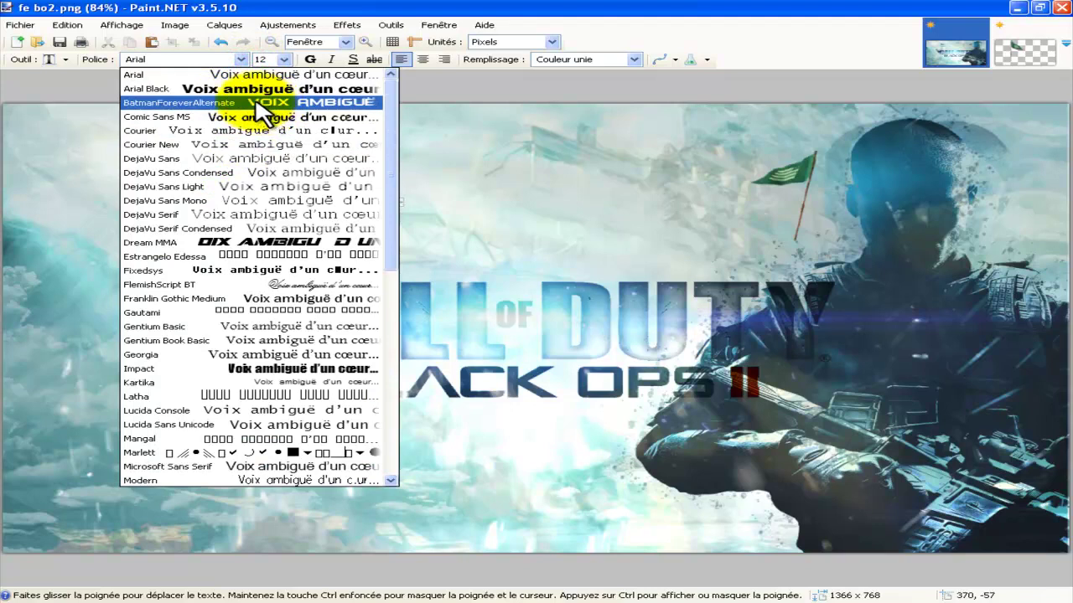
Step: Type TUTORIEL in BatmanForeverAlternate at size 84
{"action": "left_click", "coordinate": [262, 113]}
{"action": "left_click", "coordinate": [284, 58]}
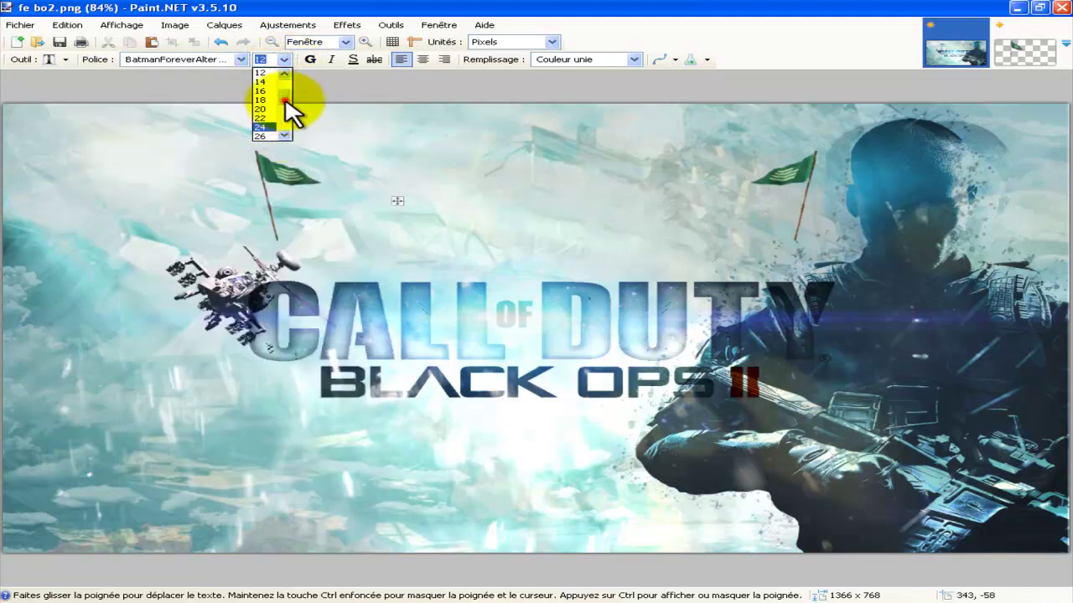
{"action": "left_click", "coordinate": [284, 99]}
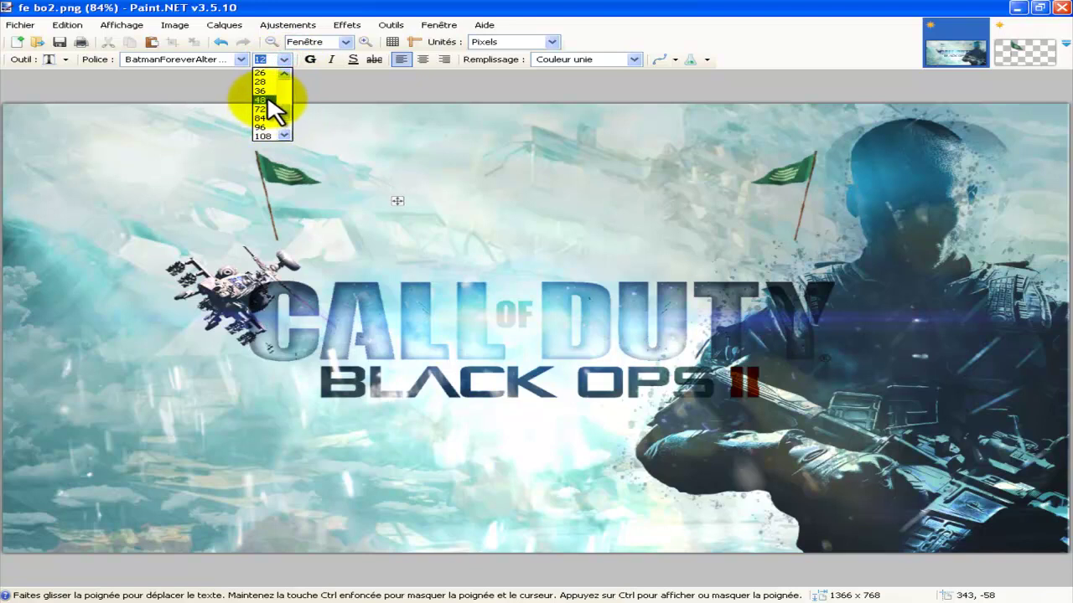
{"action": "left_click", "coordinate": [265, 117]}
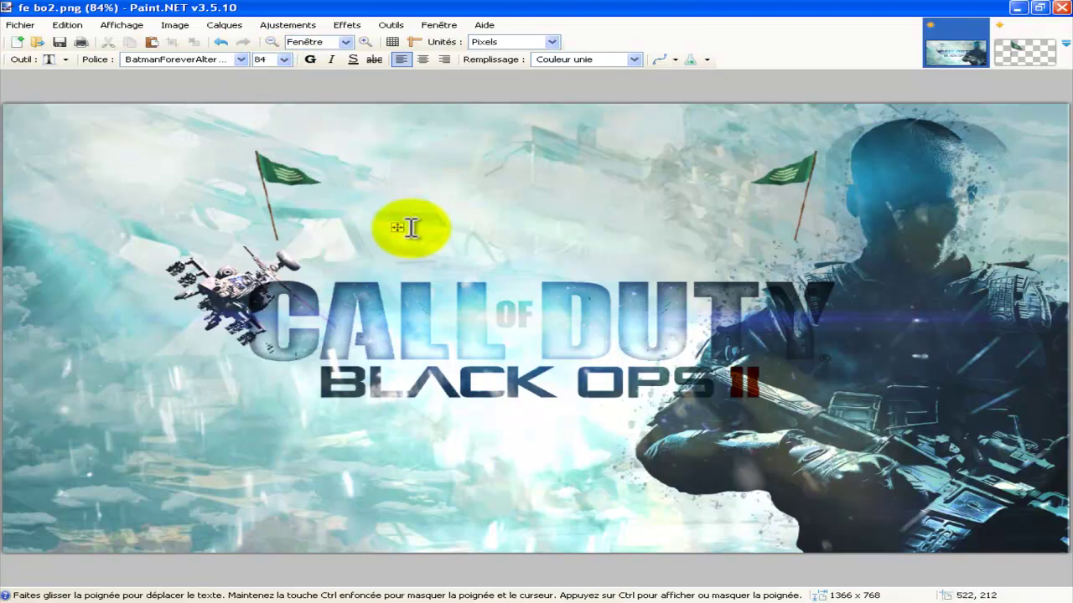
{"action": "type", "text": "TUTORIEL"}
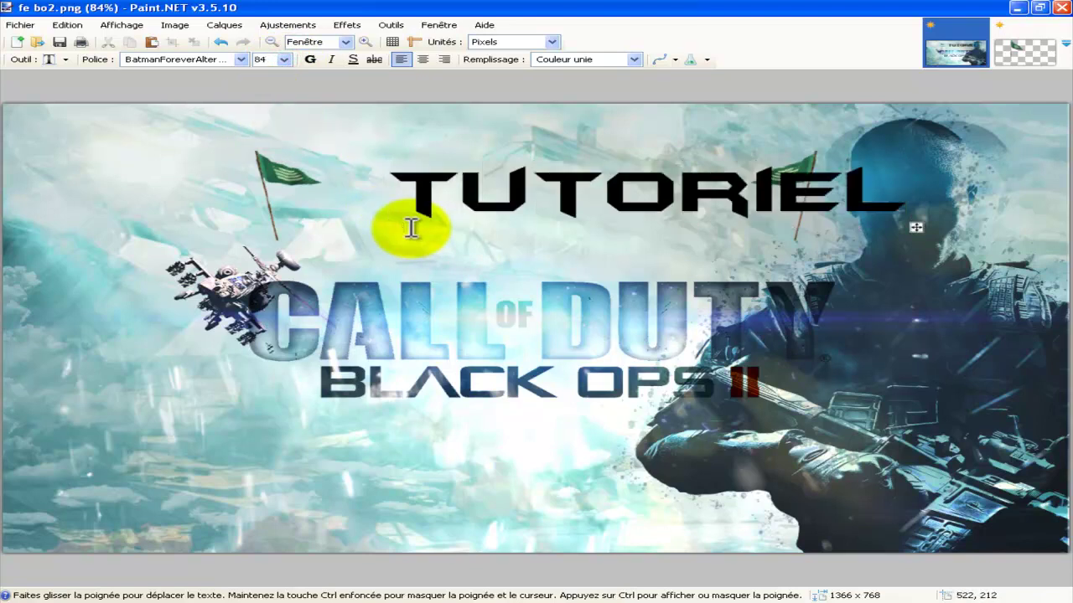
Step: Move TUTORIEL down between the two flags, above the Call of Duty logo, and commit it
{"action": "left_click_drag", "start_coordinate": [914, 228], "coordinate": [802, 255]}
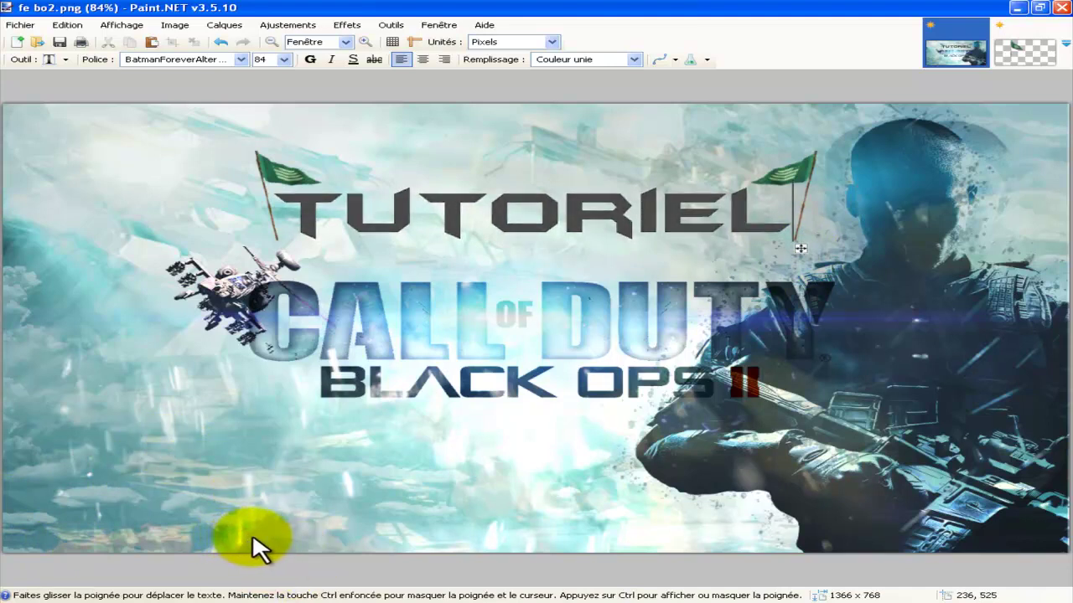
{"action": "left_click", "coordinate": [176, 416]}
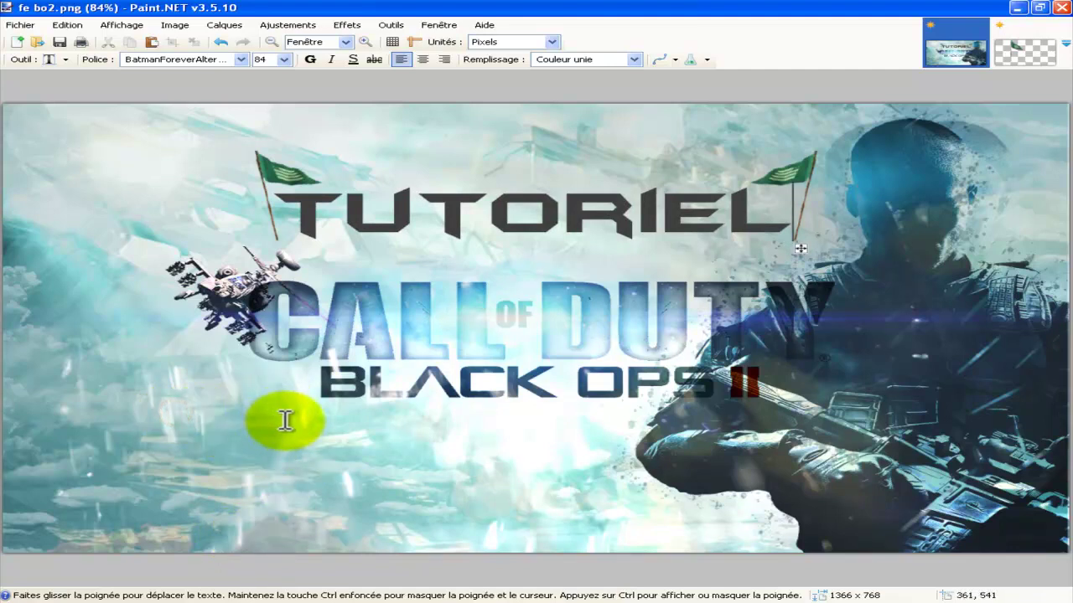
{"action": "left_click", "coordinate": [548, 428]}
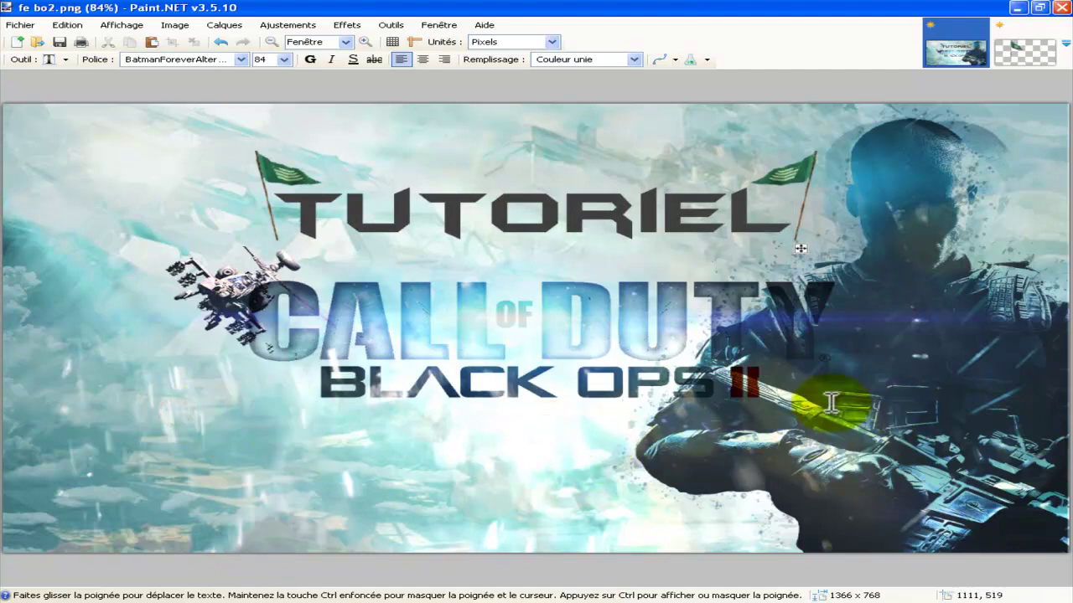
{"action": "left_click", "coordinate": [124, 435]}
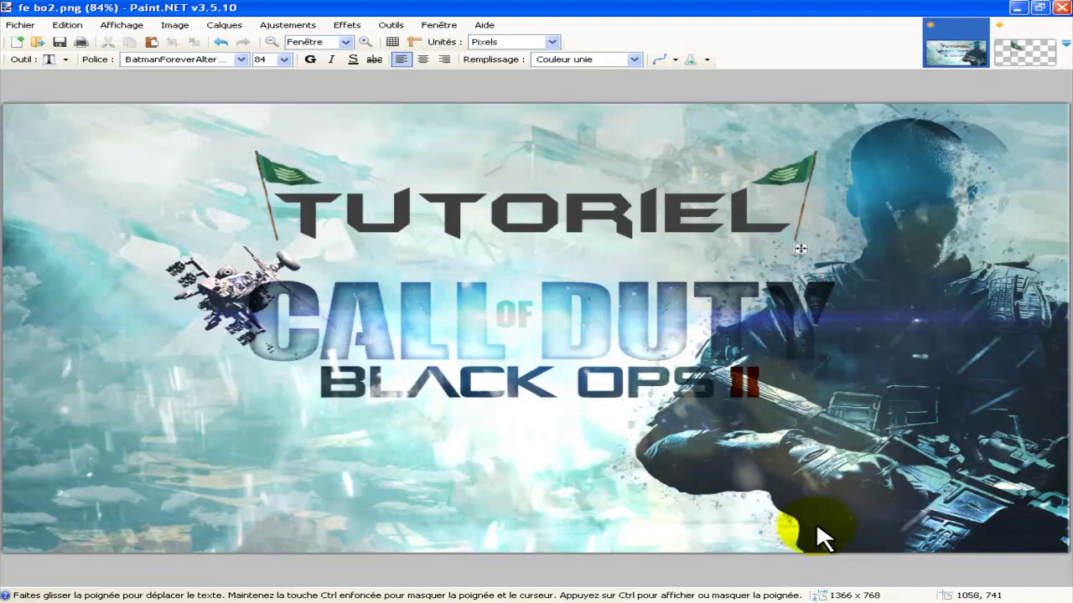
{"action": "left_click", "coordinate": [233, 456]}
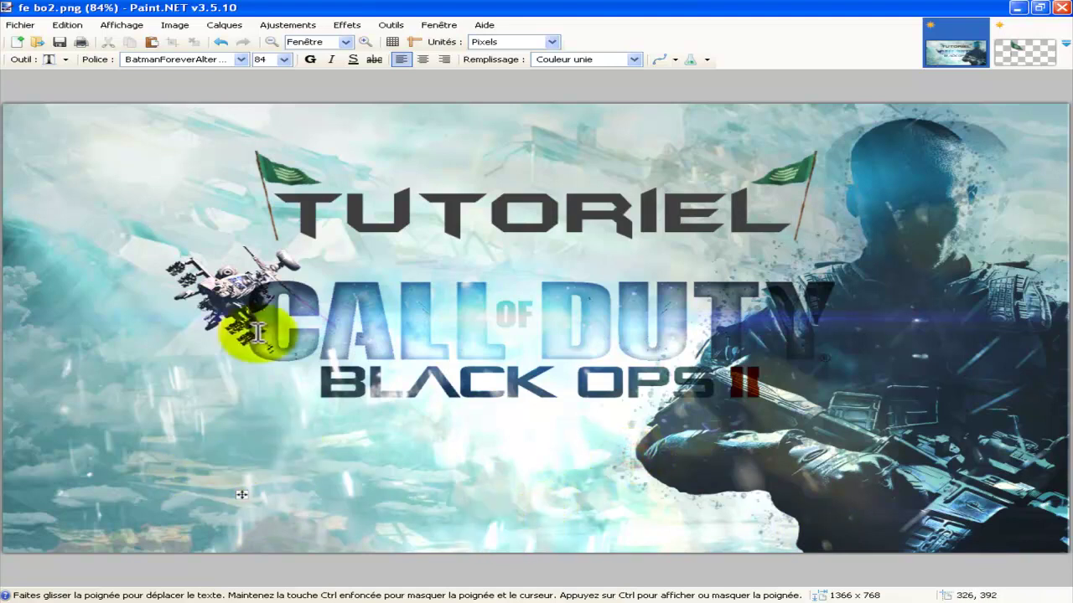
Step: Add the -COMMENT CAPTURER line at the lower left at size 36
{"action": "left_click", "coordinate": [284, 59]}
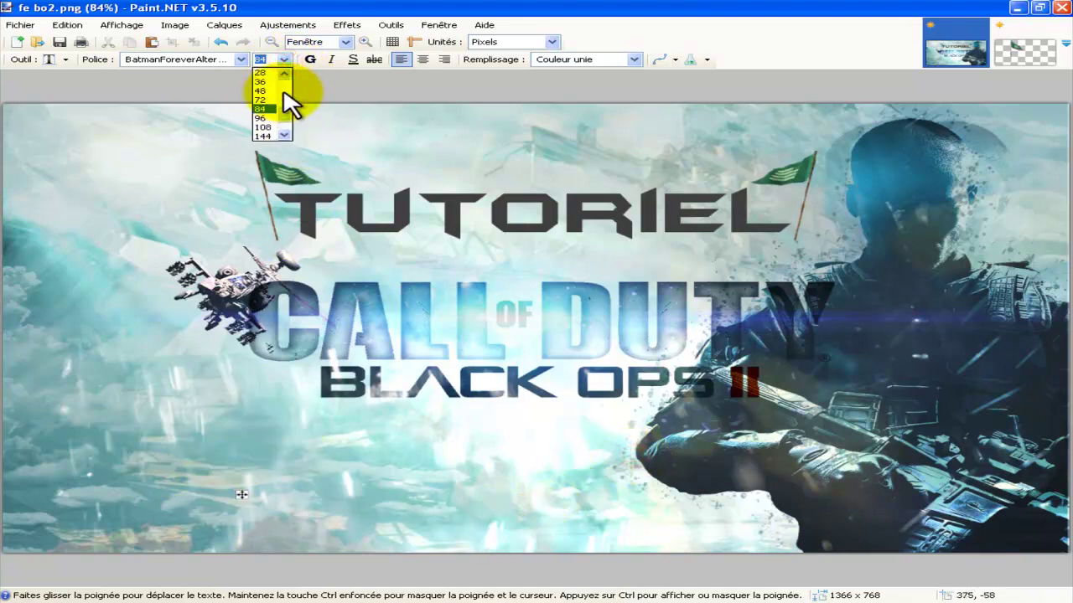
{"action": "left_click", "coordinate": [272, 90]}
{"action": "left_click", "coordinate": [243, 475]}
{"action": "type", "text": "-C"}
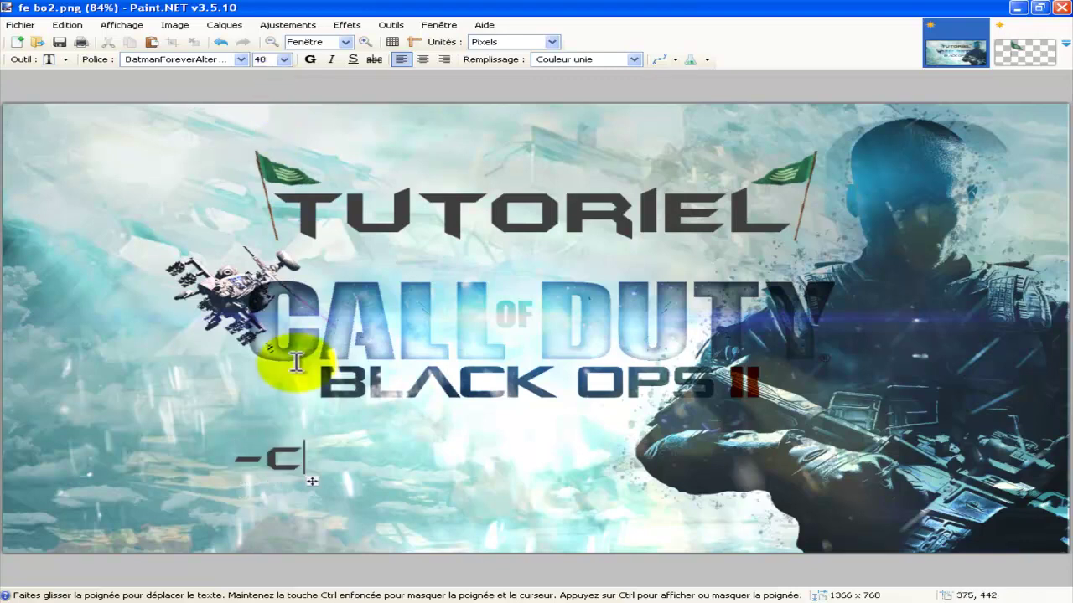
{"action": "type", "text": "OMMENT CAPTURER"}
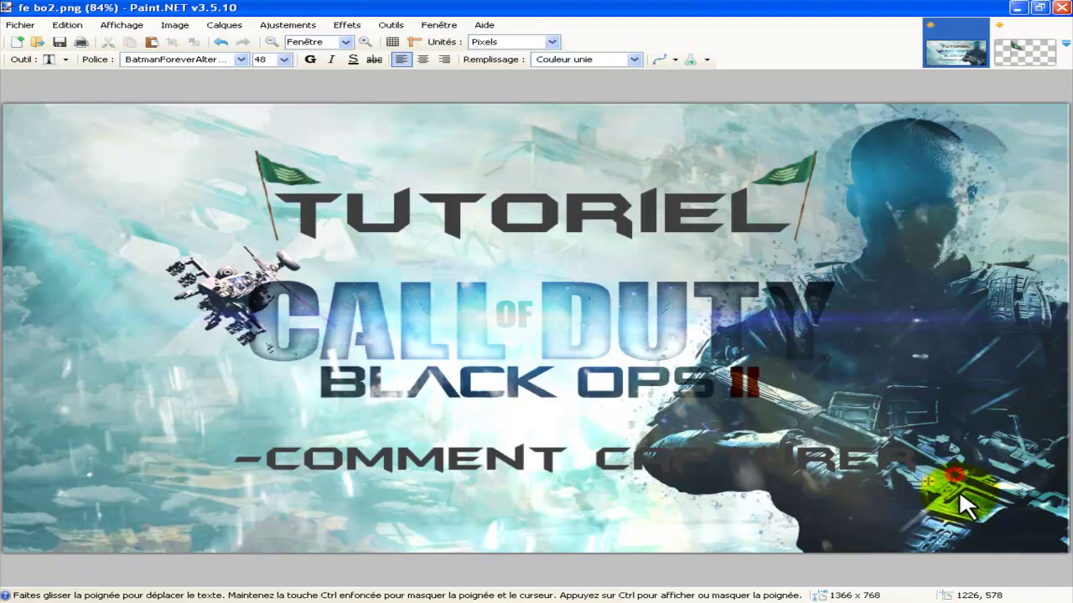
{"action": "mouse_move", "coordinate": [928, 481]}
{"action": "left_mouse_down"}
{"action": "mouse_move", "coordinate": [693, 476]}
{"action": "mouse_move", "coordinate": [715, 469]}
{"action": "left_mouse_up"}
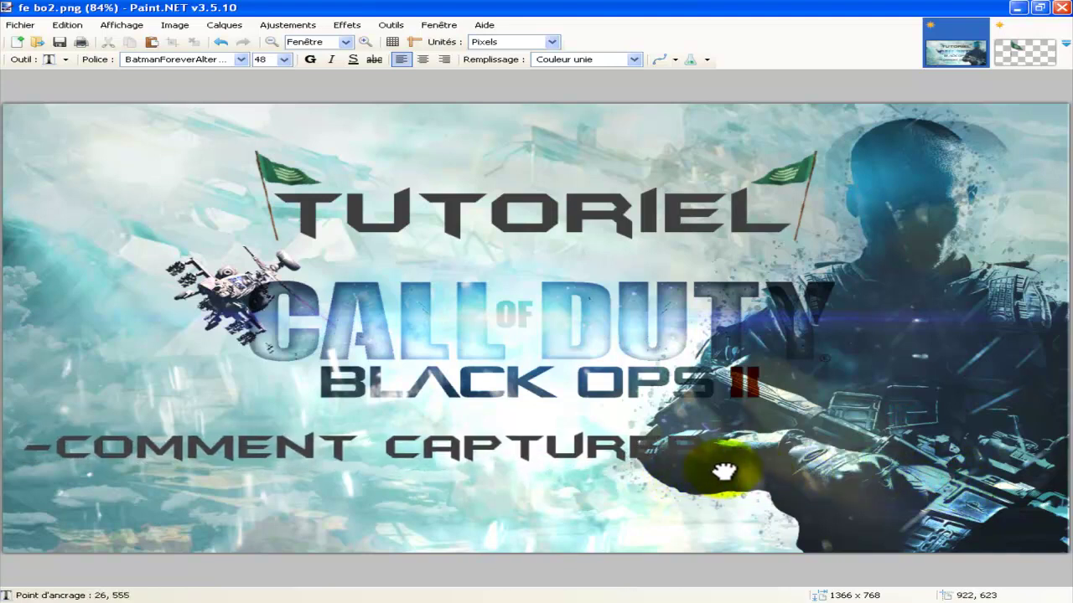
{"action": "left_click", "coordinate": [283, 60]}
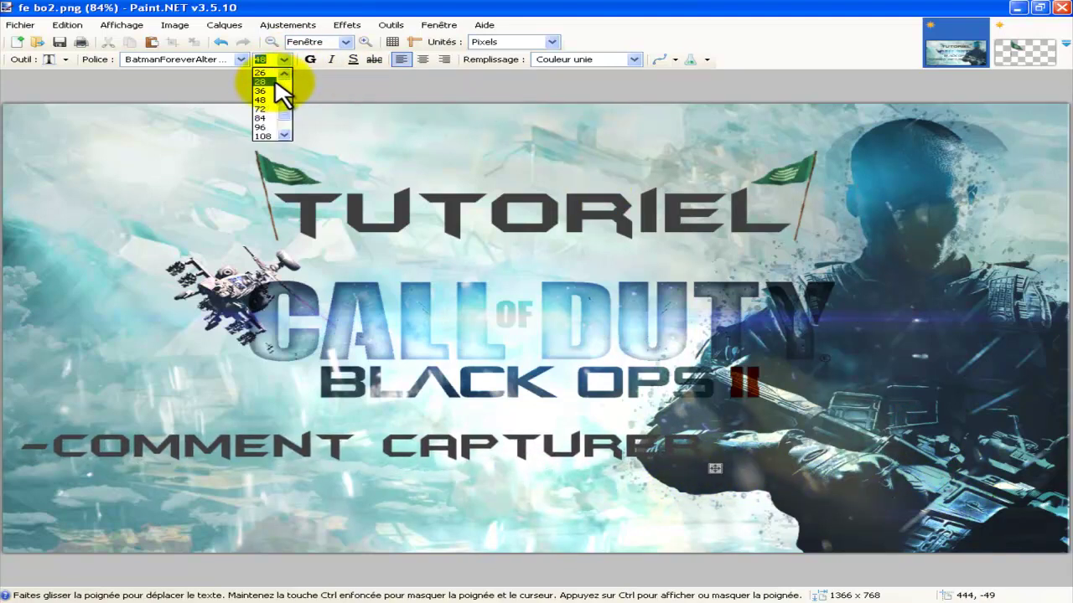
{"action": "scroll", "coordinate": [272, 93], "scroll_direction": "up", "scroll_amount": 1}
{"action": "left_click", "coordinate": [261, 75]}
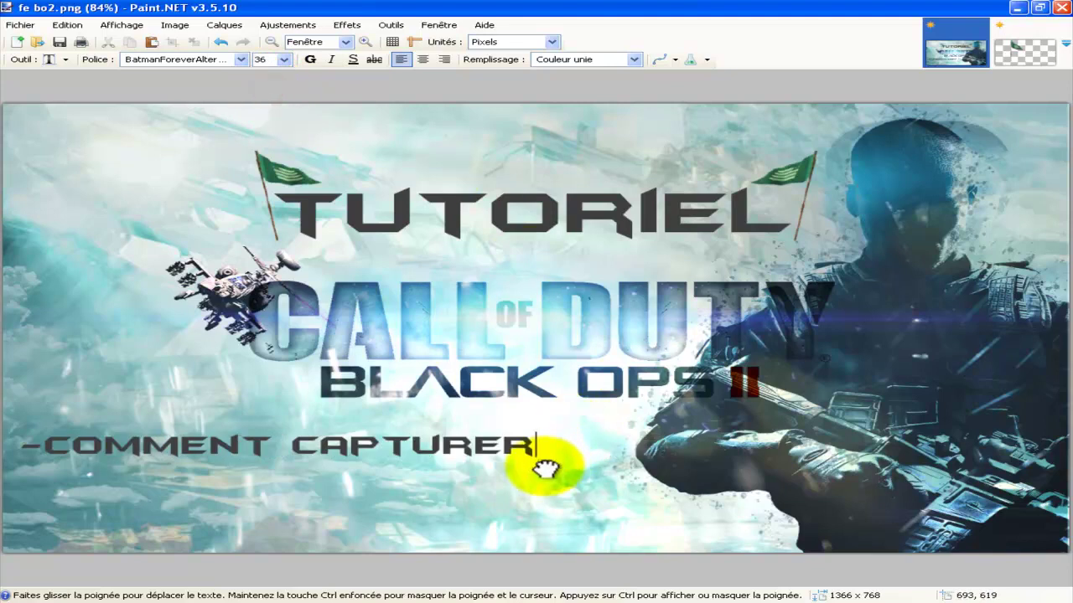
{"action": "left_click_drag", "start_coordinate": [545, 463], "coordinate": [595, 460]}
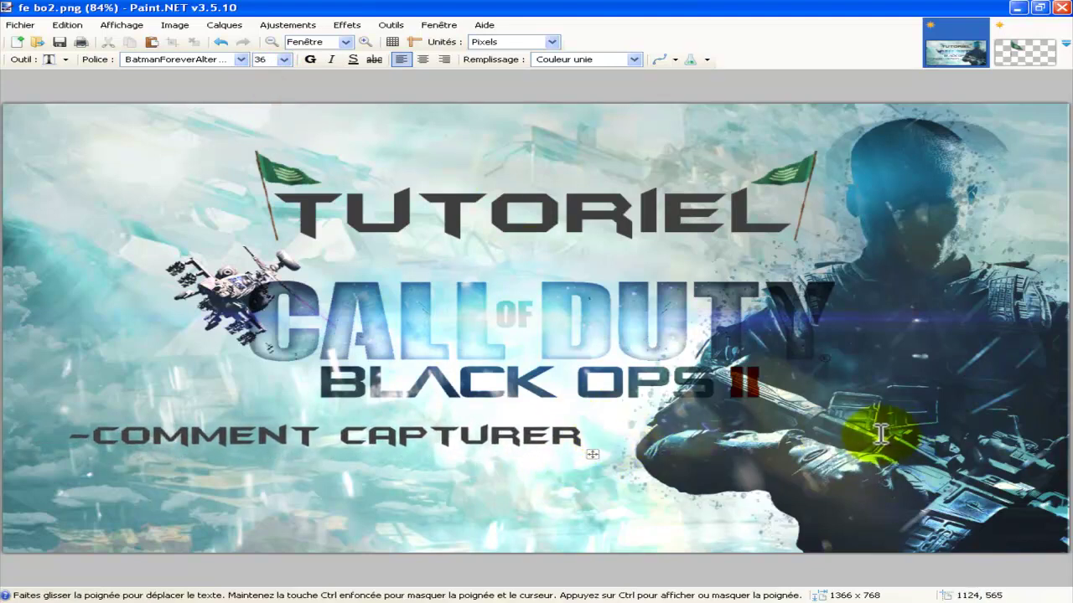
{"action": "left_click", "coordinate": [619, 538]}
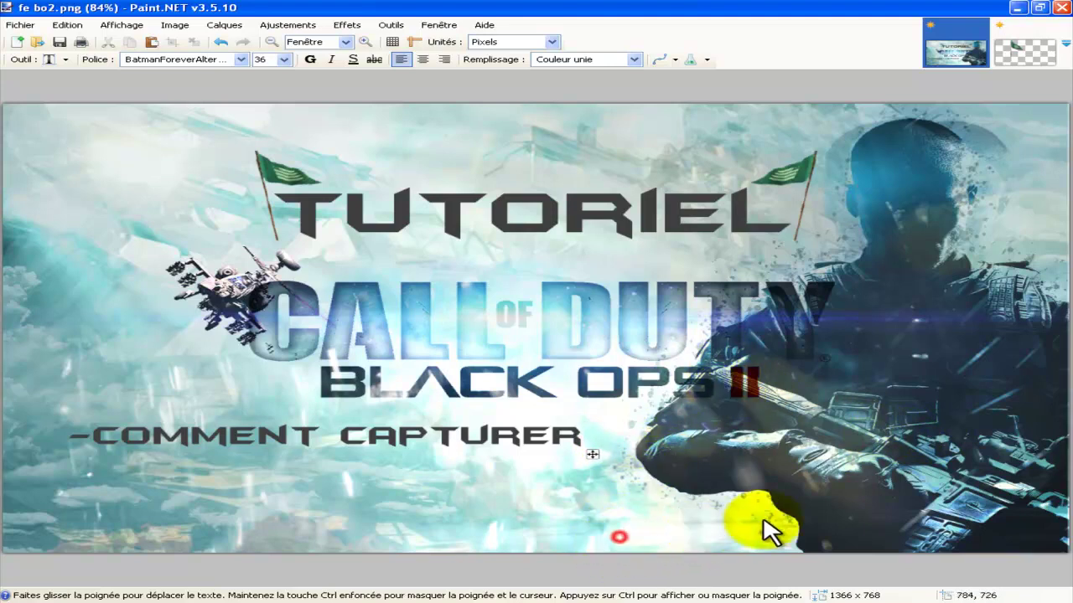
Step: Add FACILEMENT LE DRAPEAU and "B" EN DOMINATION lines below, aligned with the first
{"action": "left_click", "coordinate": [953, 495]}
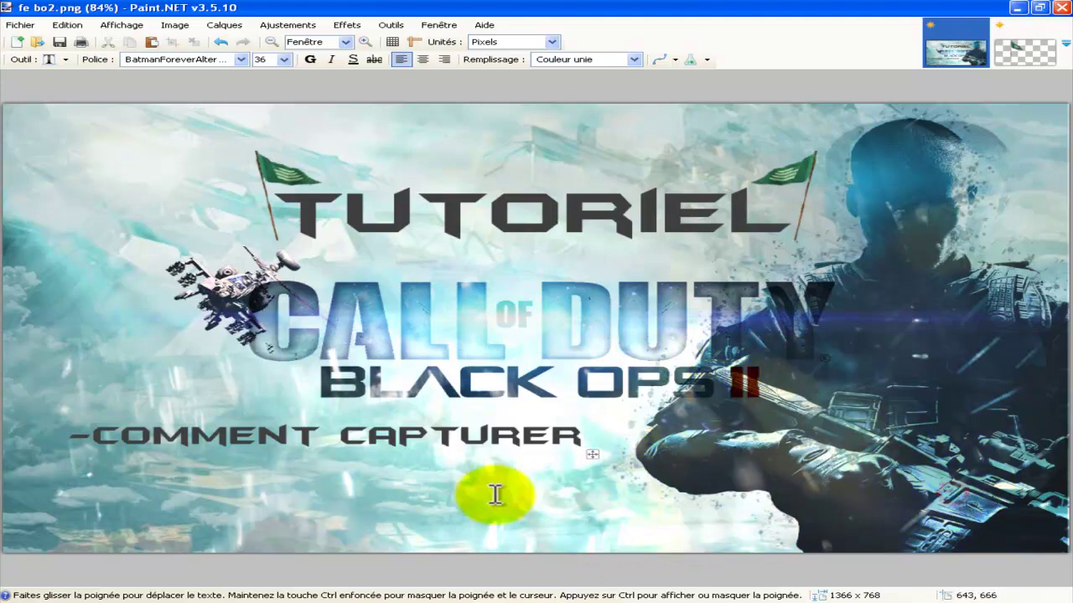
{"action": "left_click", "coordinate": [85, 478]}
{"action": "type", "text": "FACILEMENT LE DRAPEAU"}
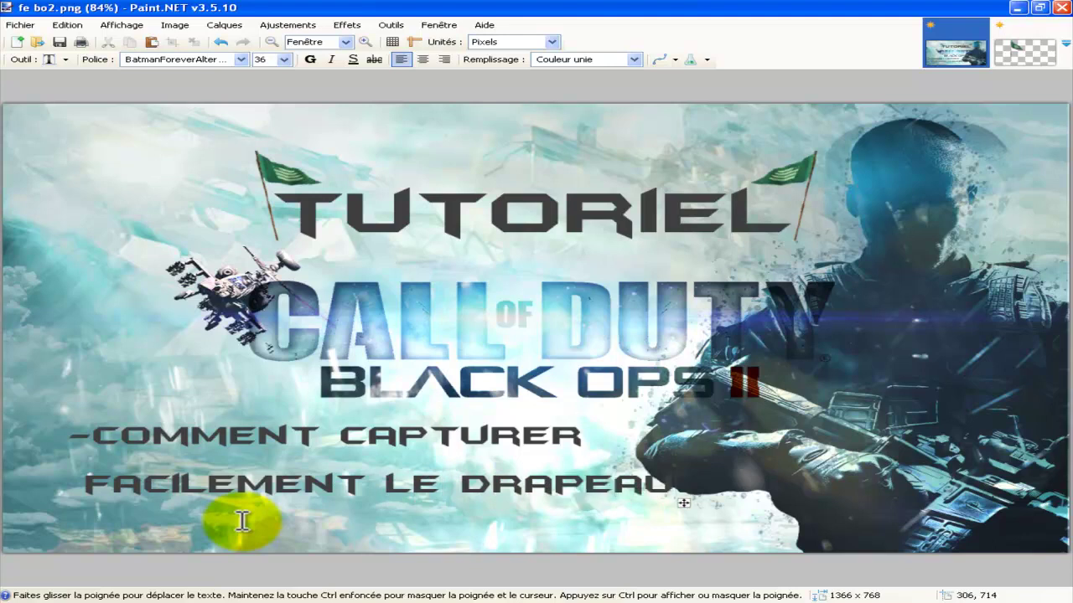
{"action": "left_click_drag", "start_coordinate": [683, 503], "coordinate": [667, 503]}
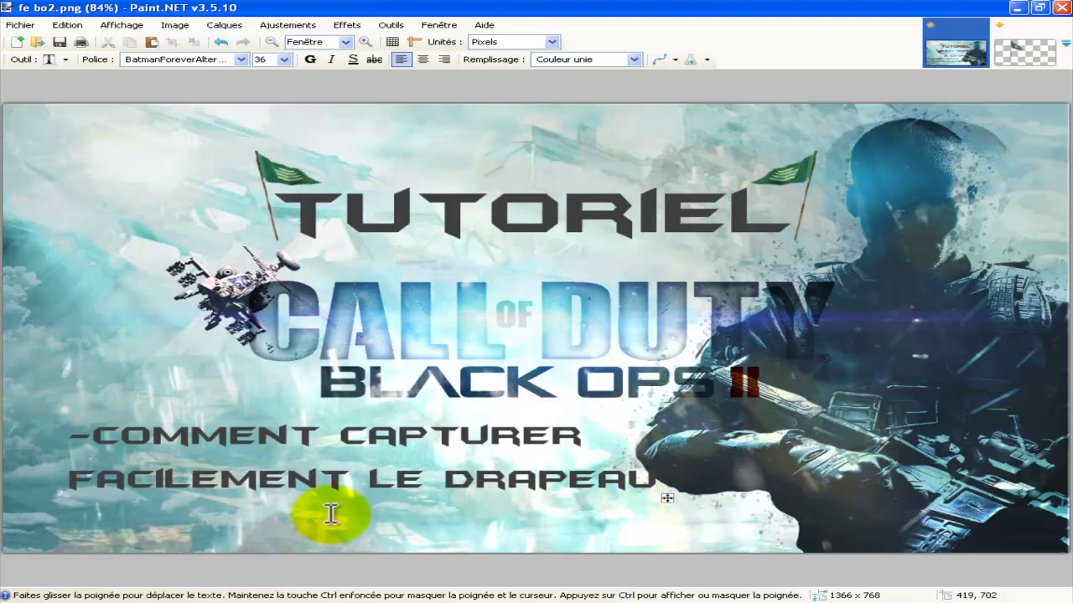
{"action": "left_click", "coordinate": [118, 537]}
{"action": "type", "text": "\"B\" EN DOMINATION"}
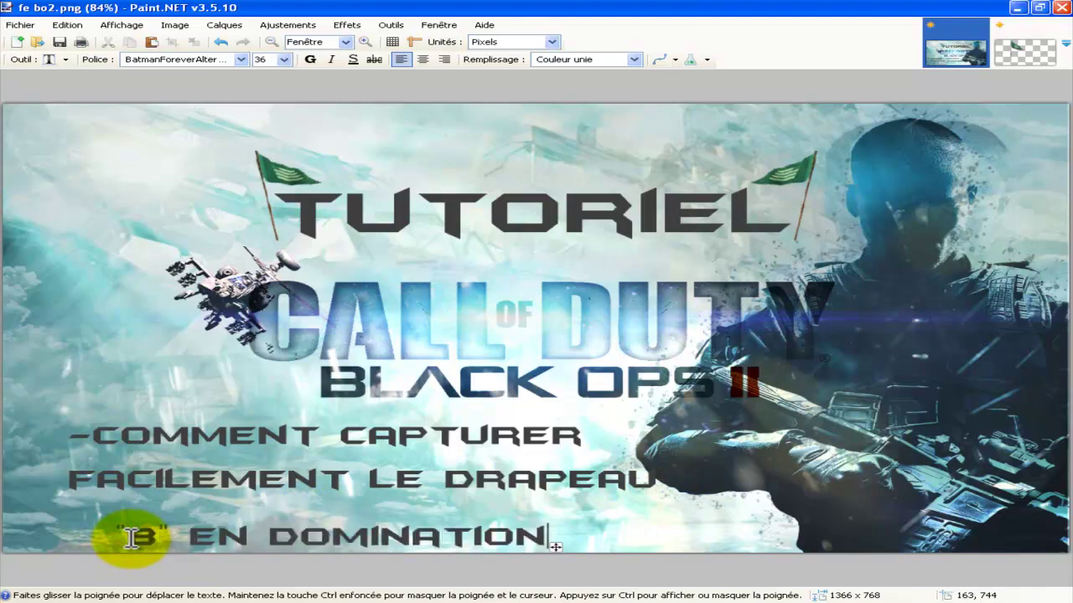
{"action": "left_click_drag", "start_coordinate": [554, 547], "coordinate": [506, 535]}
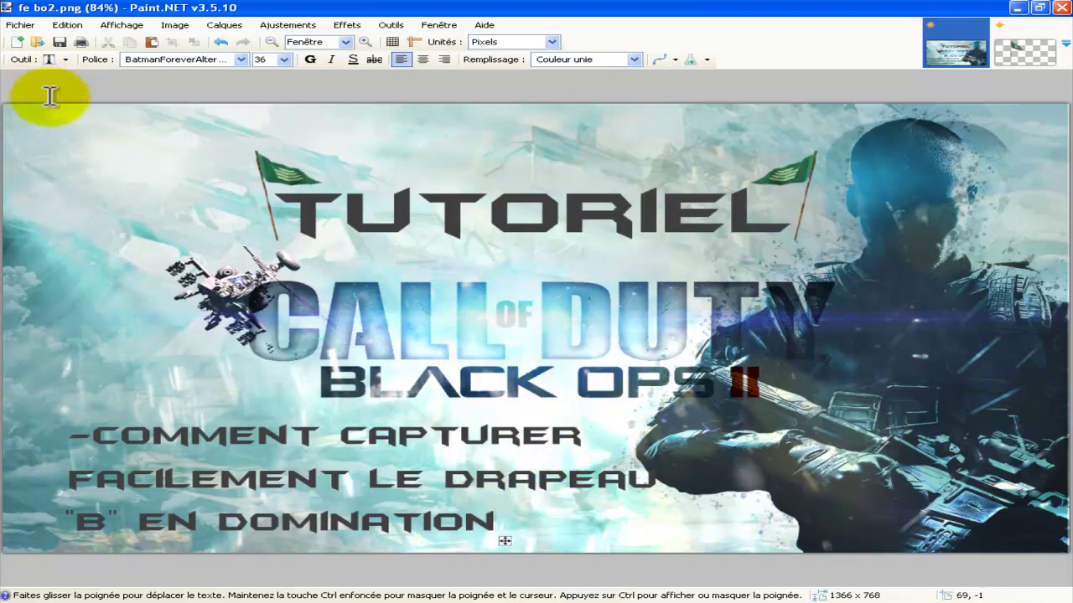
Step: Open the USP45.png pistol image from the Images folder
{"action": "left_click", "coordinate": [20, 25]}
{"action": "left_click", "coordinate": [50, 55]}
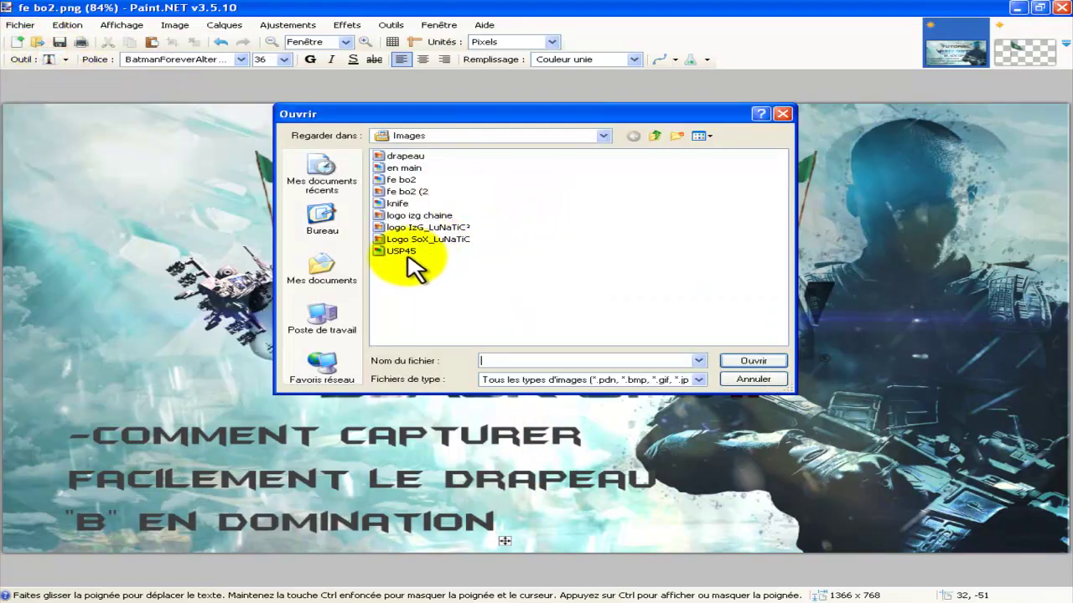
{"action": "left_click", "coordinate": [742, 360]}
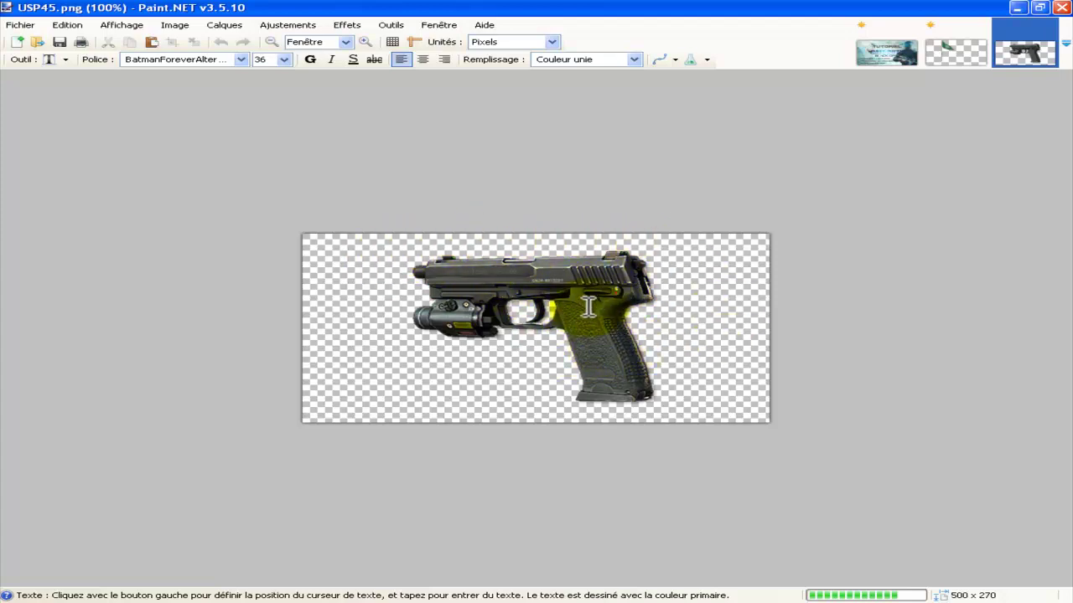
Step: Copy the USP45 pistol into the fe bo2 banner and move it toward the top-left corner
{"action": "key", "text": "s"}
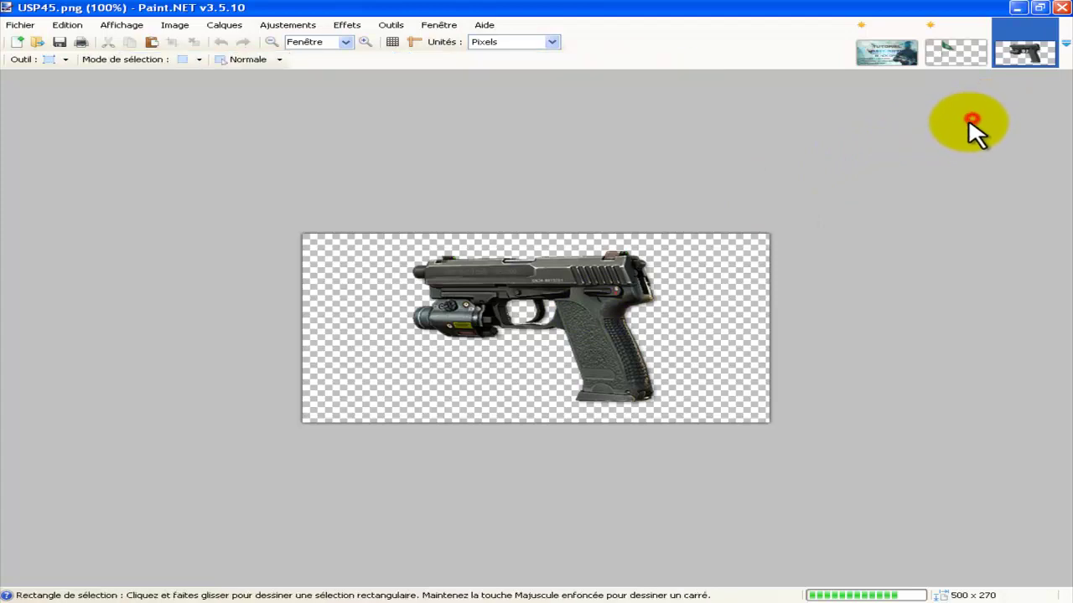
{"action": "left_click", "coordinate": [969, 119]}
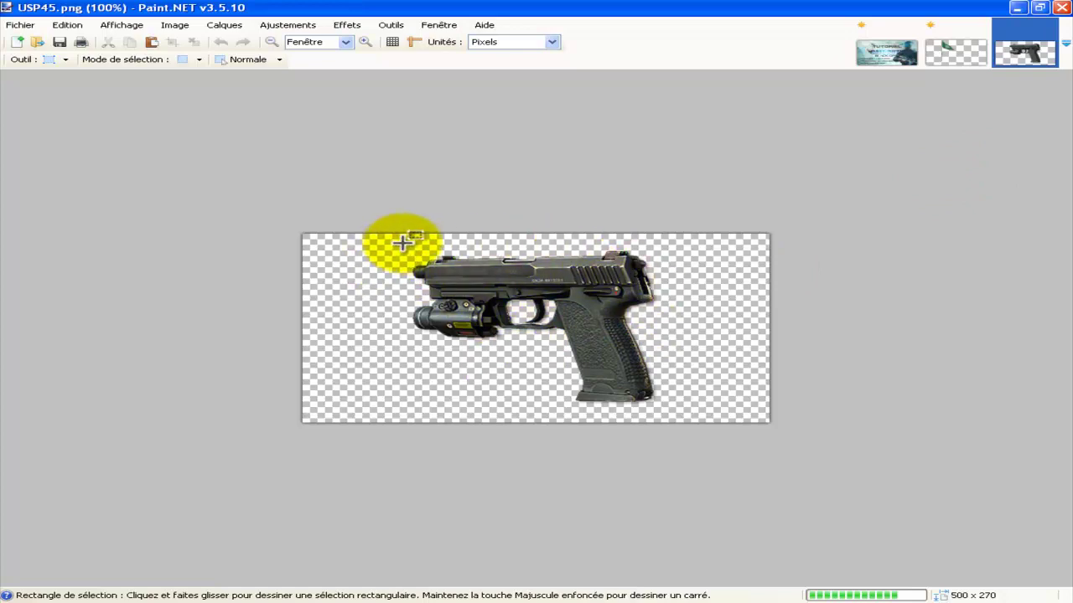
{"action": "mouse_move", "coordinate": [403, 243]}
{"action": "left_mouse_down"}
{"action": "mouse_move", "coordinate": [477, 248]}
{"action": "mouse_move", "coordinate": [682, 304]}
{"action": "mouse_move", "coordinate": [693, 410]}
{"action": "left_mouse_up"}
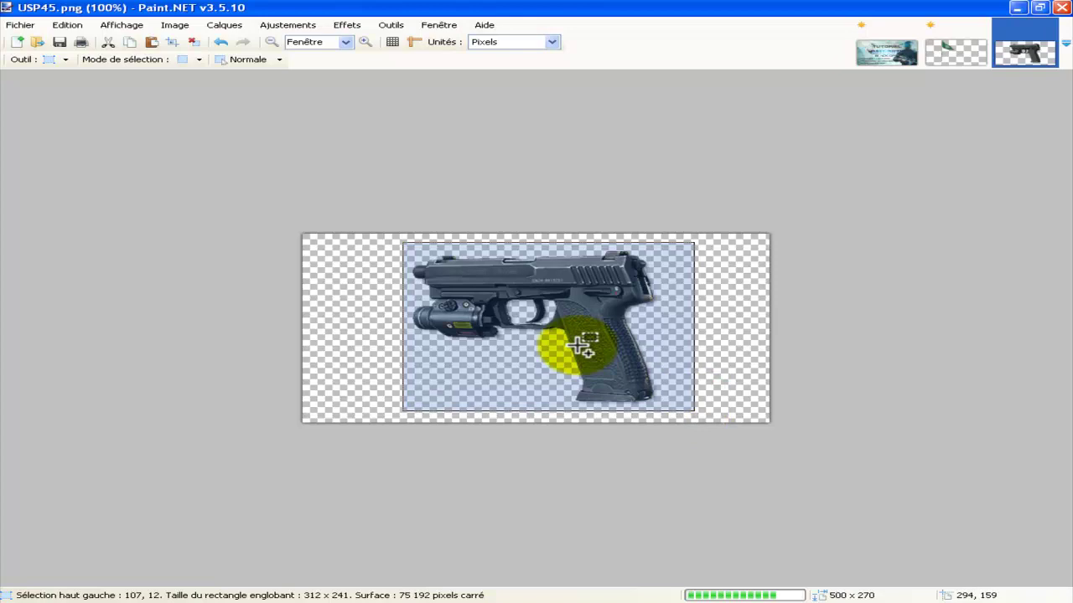
{"action": "left_click", "coordinate": [859, 50]}
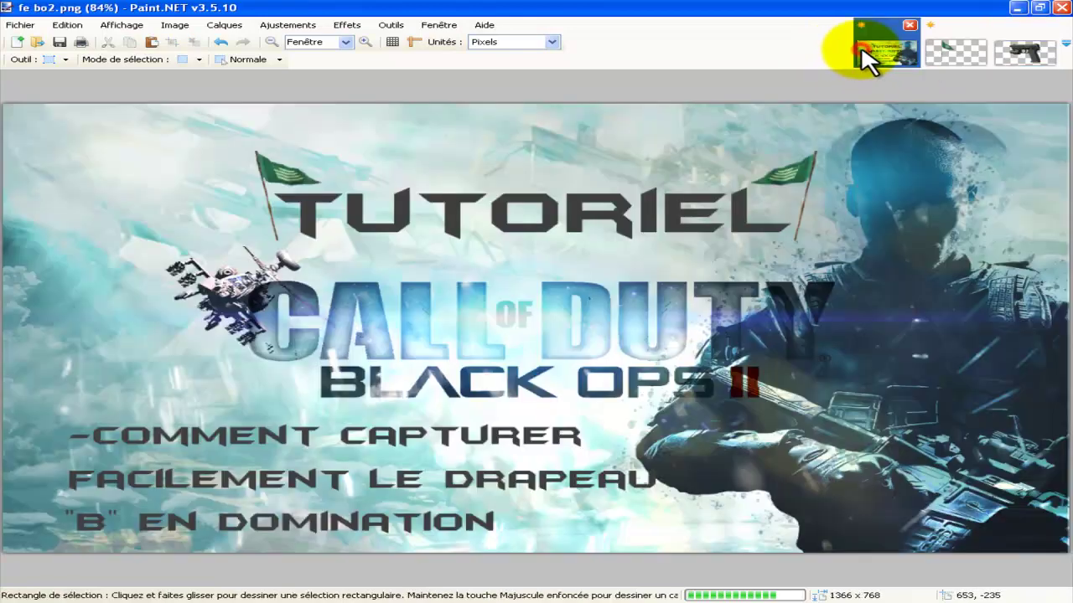
{"action": "left_click", "coordinate": [912, 501]}
{"action": "left_click", "coordinate": [860, 578]}
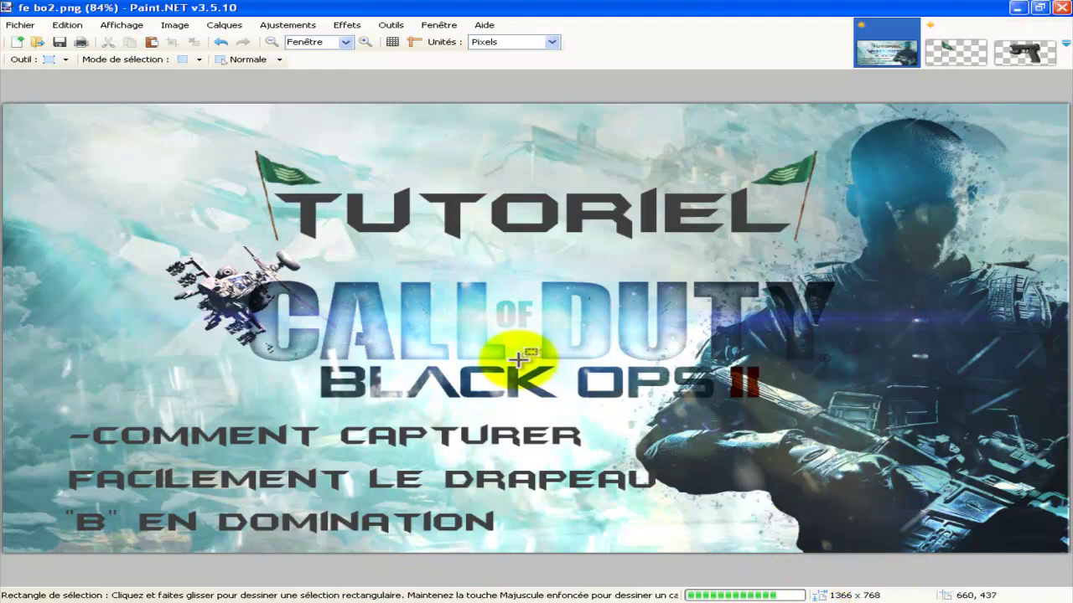
{"action": "key", "text": "ctrl+v"}
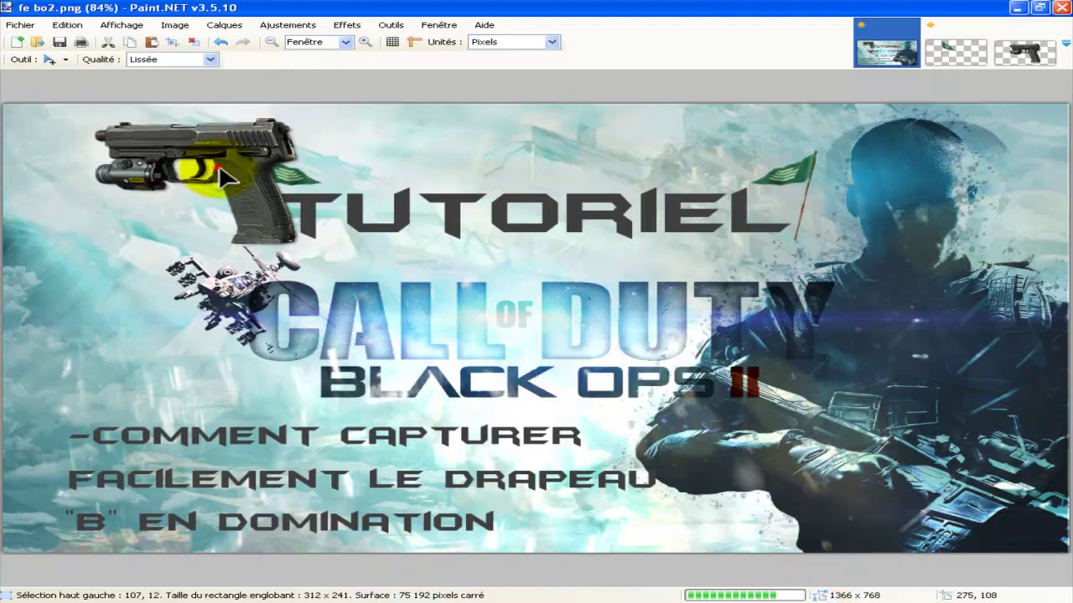
{"action": "mouse_move", "coordinate": [216, 168]}
{"action": "left_mouse_down"}
{"action": "mouse_move", "coordinate": [394, 205]}
{"action": "mouse_move", "coordinate": [19, 193]}
{"action": "mouse_move", "coordinate": [18, 180]}
{"action": "mouse_move", "coordinate": [251, 178]}
{"action": "mouse_move", "coordinate": [92, 180]}
{"action": "mouse_move", "coordinate": [144, 161]}
{"action": "mouse_move", "coordinate": [124, 164]}
{"action": "left_mouse_up"}
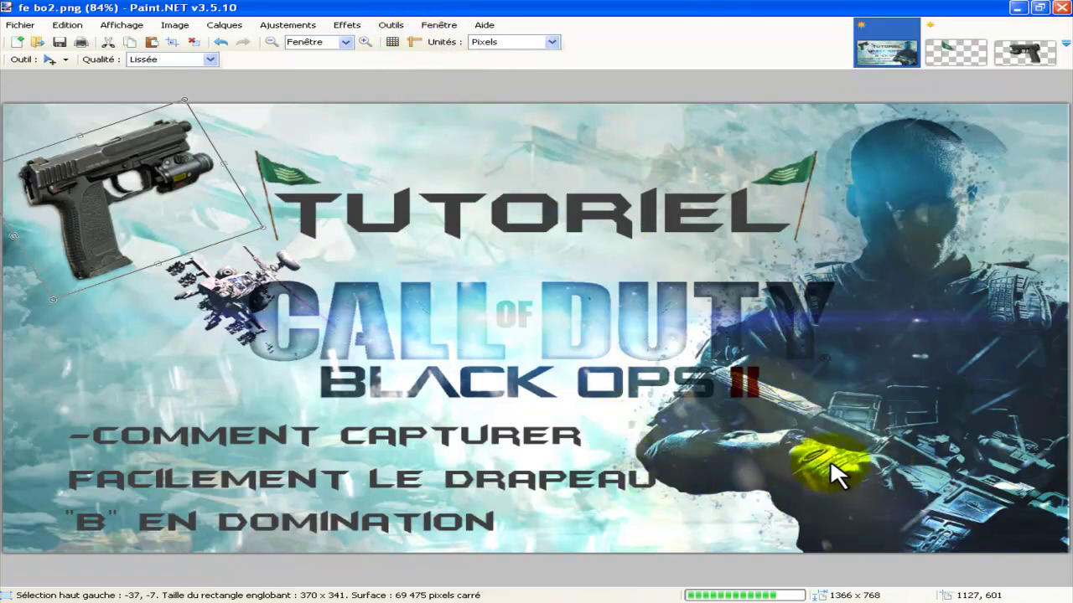
Step: Open the en main image of the gloved hand holding a pistol
{"action": "left_click", "coordinate": [20, 24]}
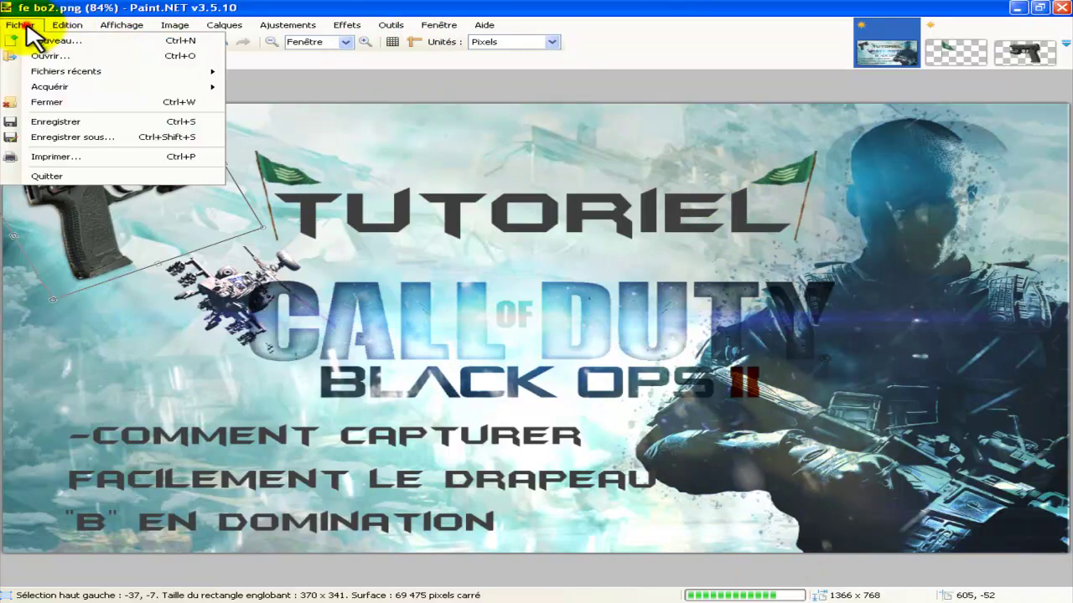
{"action": "left_click", "coordinate": [42, 59]}
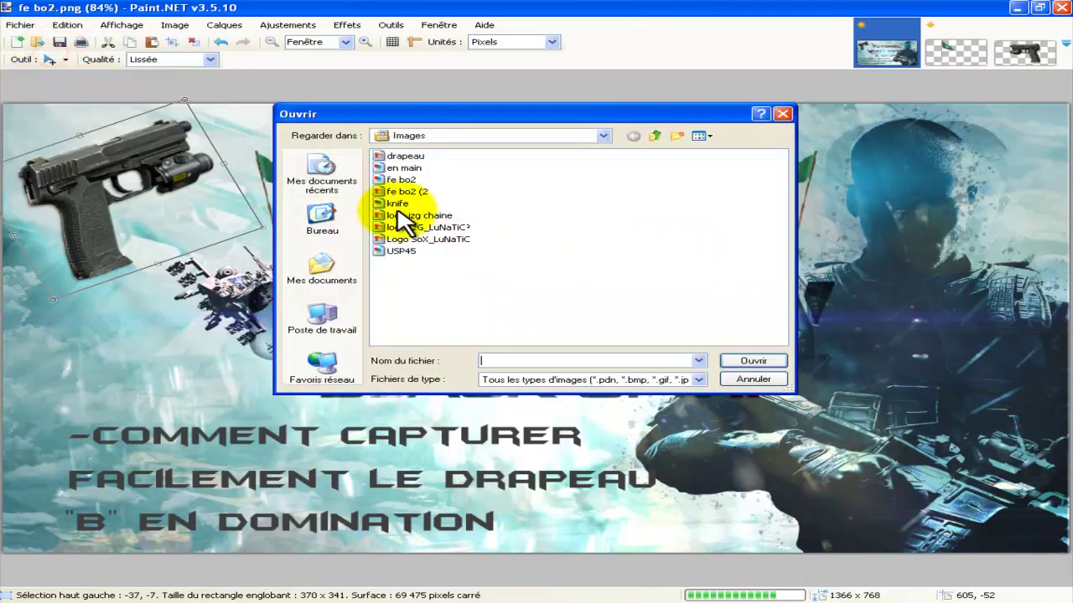
{"action": "left_click", "coordinate": [404, 168]}
{"action": "left_click", "coordinate": [752, 361]}
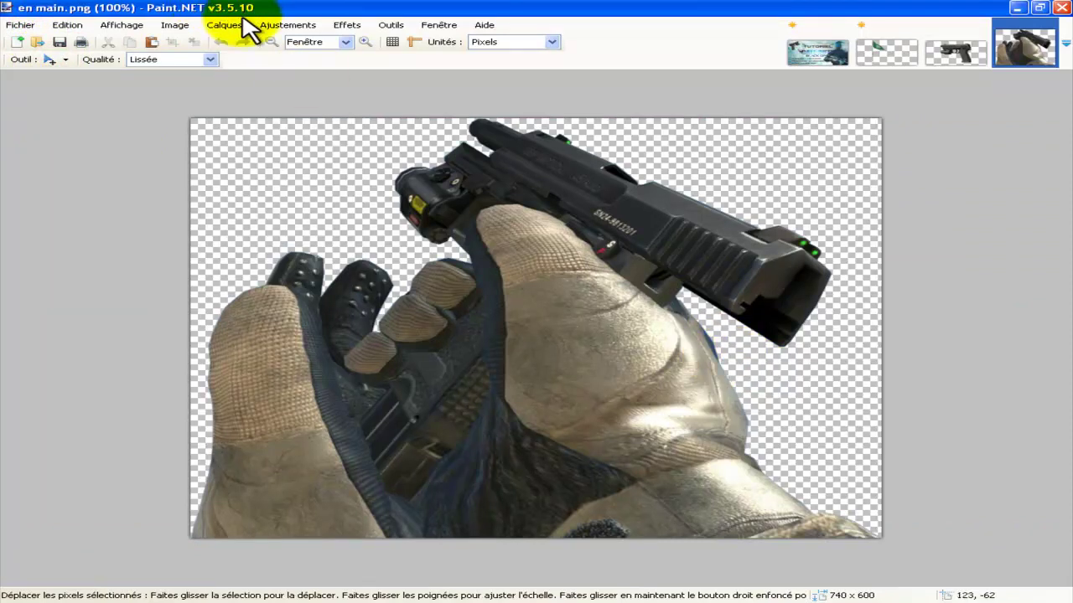
Step: Resize en main to 300 pixels wide (300 × 243) and rectangle-select the whole image
{"action": "left_click", "coordinate": [175, 24]}
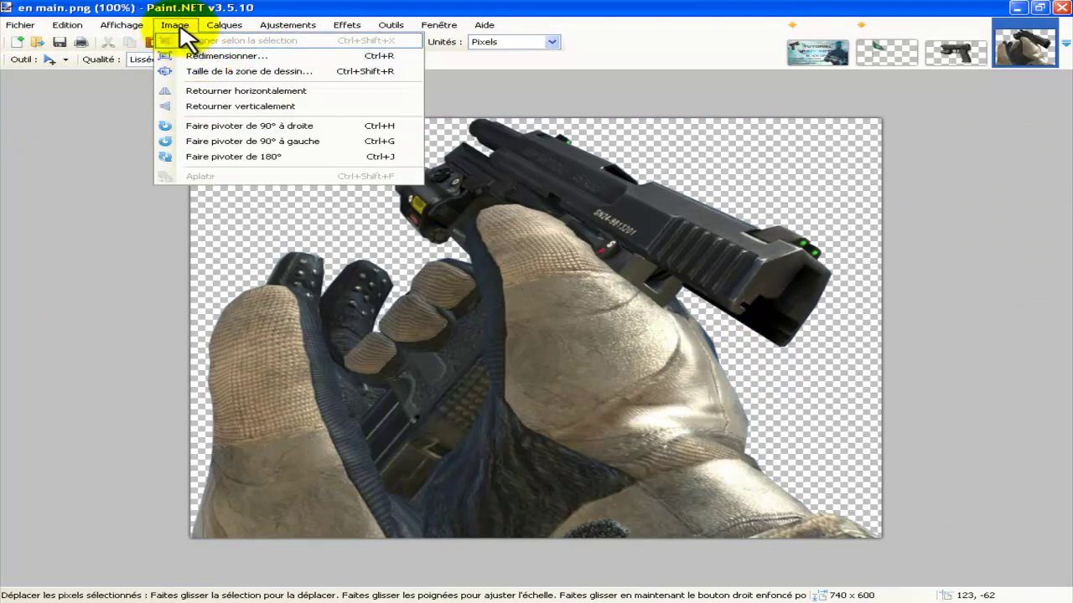
{"action": "key", "text": "ctrl+r"}
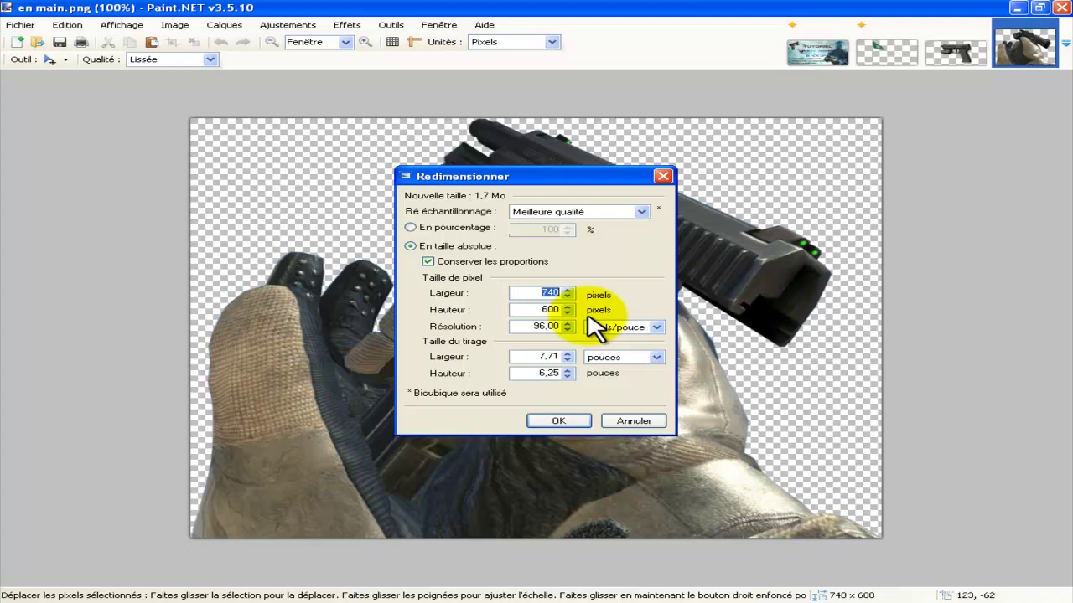
{"action": "type", "text": "300"}
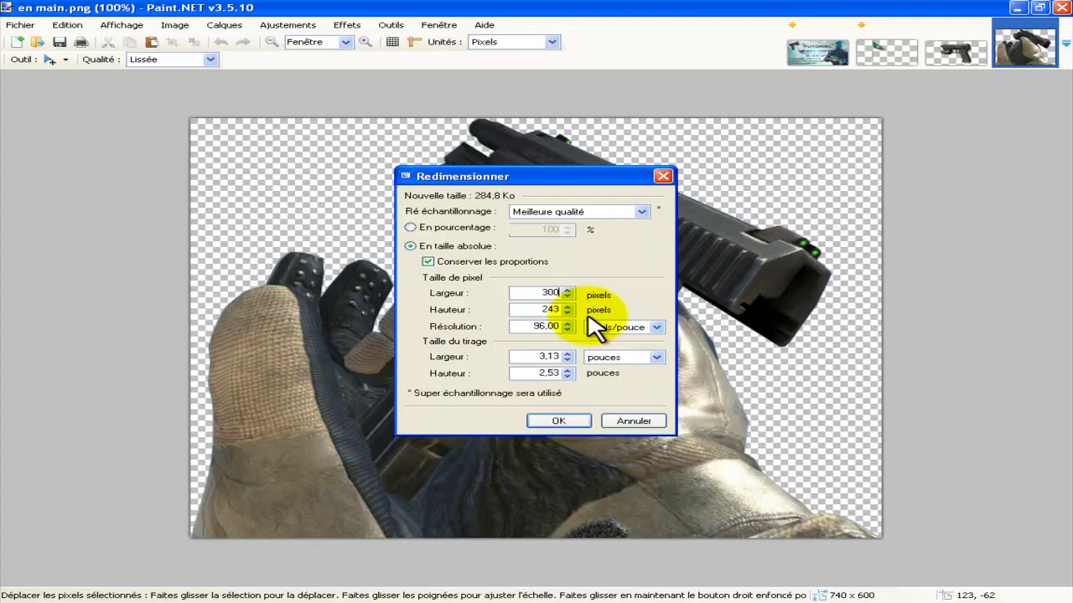
{"action": "key", "text": "Return"}
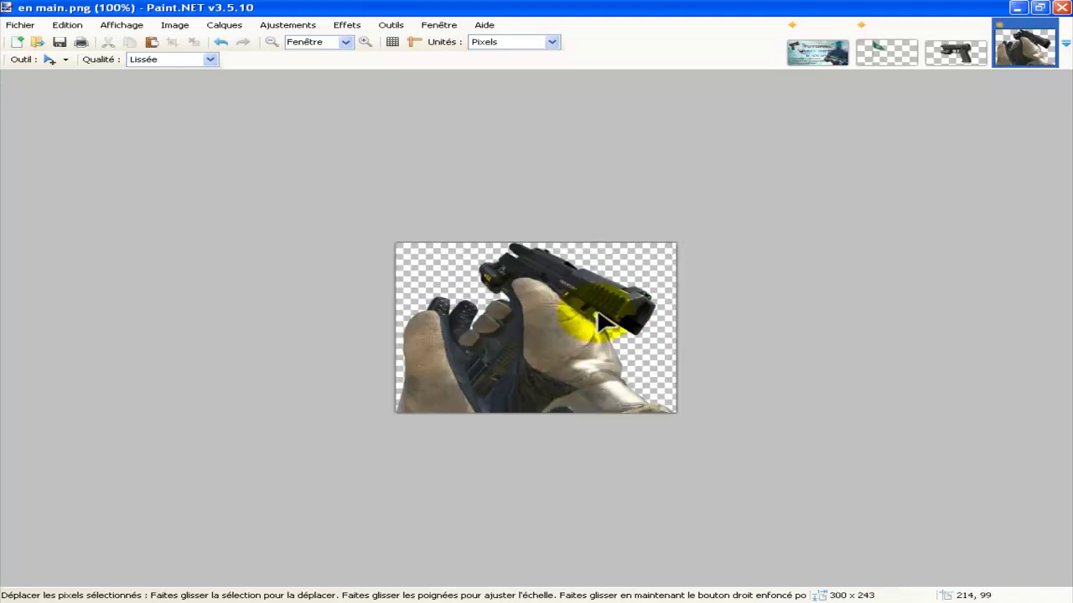
{"action": "key", "text": "s"}
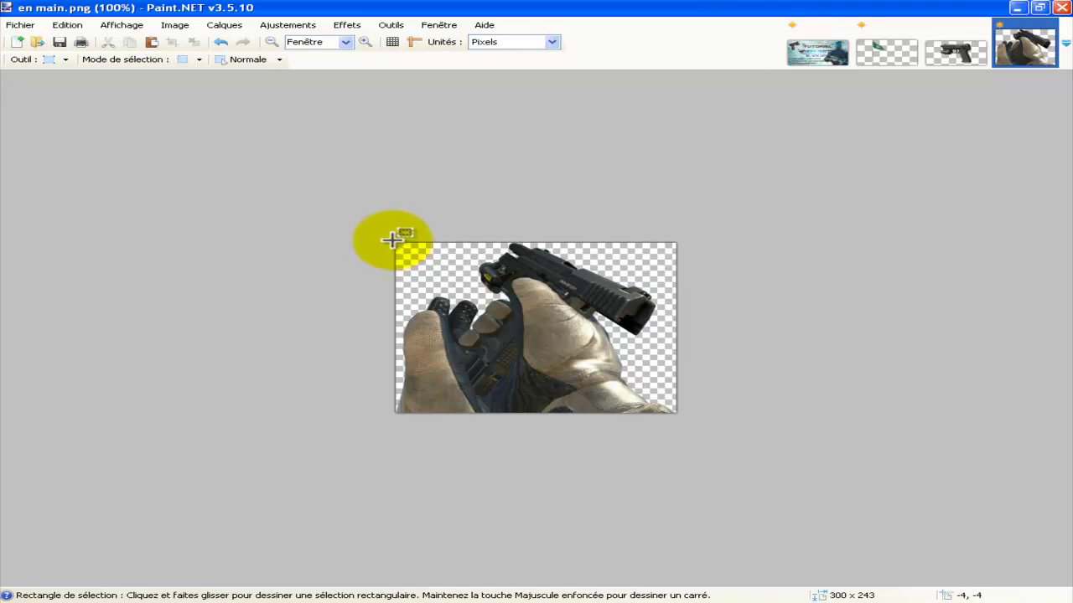
{"action": "left_click_drag", "start_coordinate": [395, 242], "coordinate": [679, 412]}
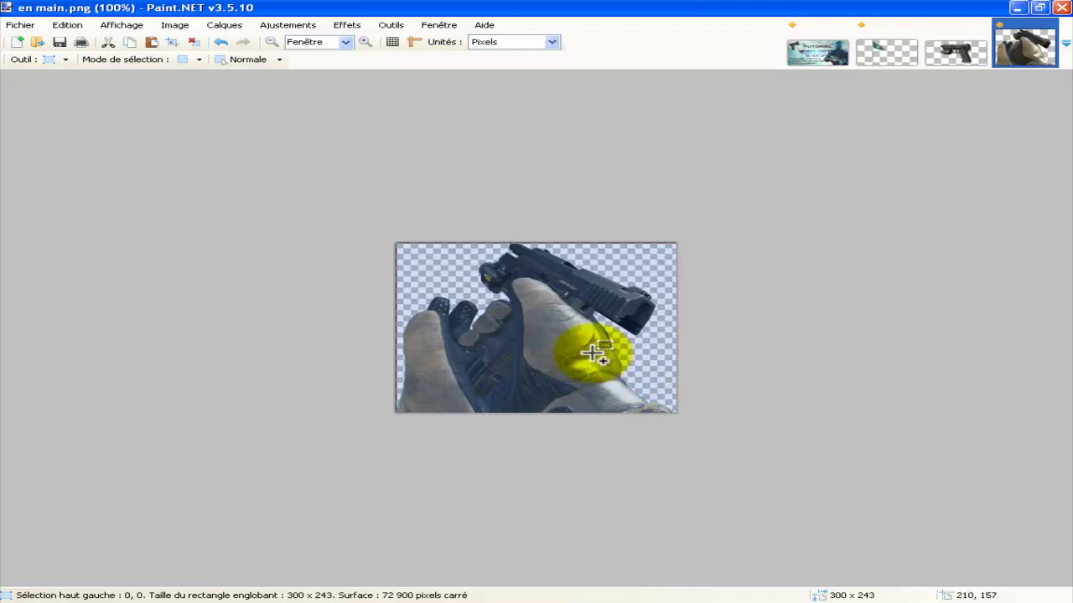
Step: Paste the 300 × 243 hand-and-pistol image into fe bo2 and fit it into the bottom-right corner
{"action": "left_click", "coordinate": [712, 10]}
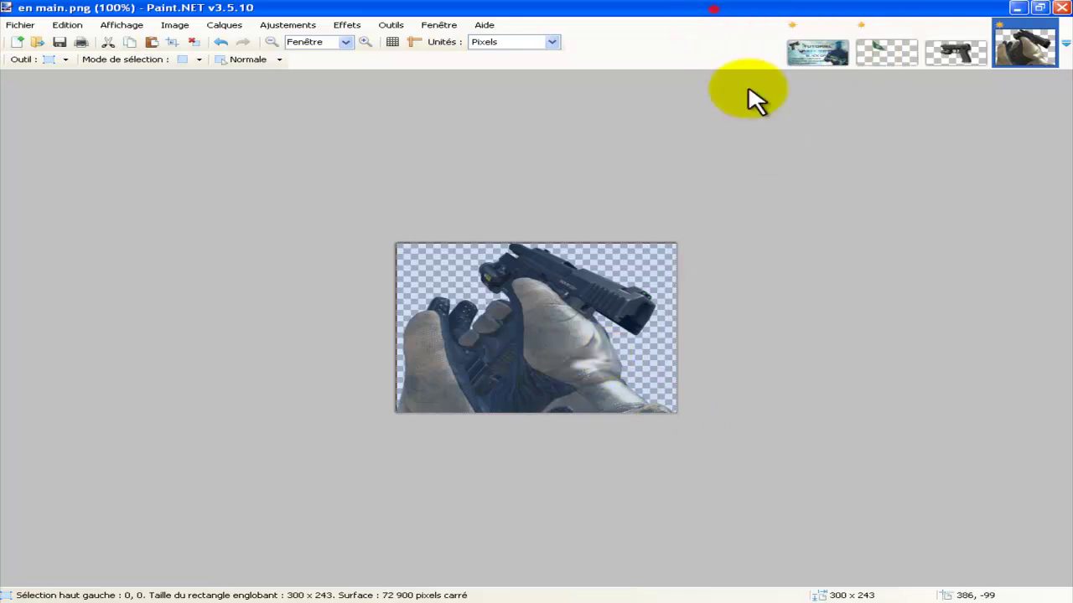
{"action": "left_click", "coordinate": [823, 55]}
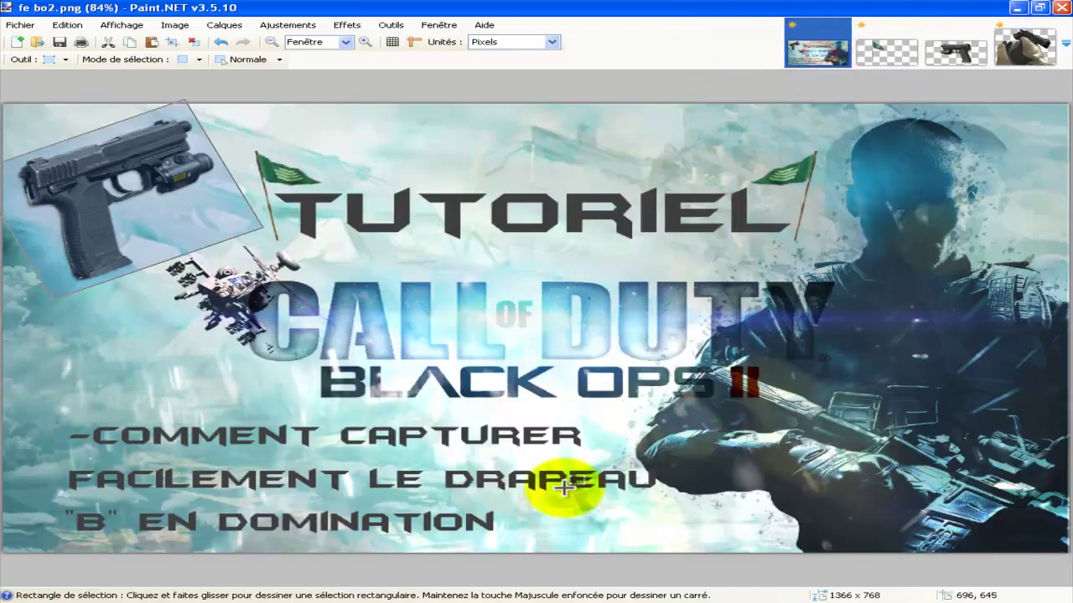
{"action": "left_click", "coordinate": [766, 575]}
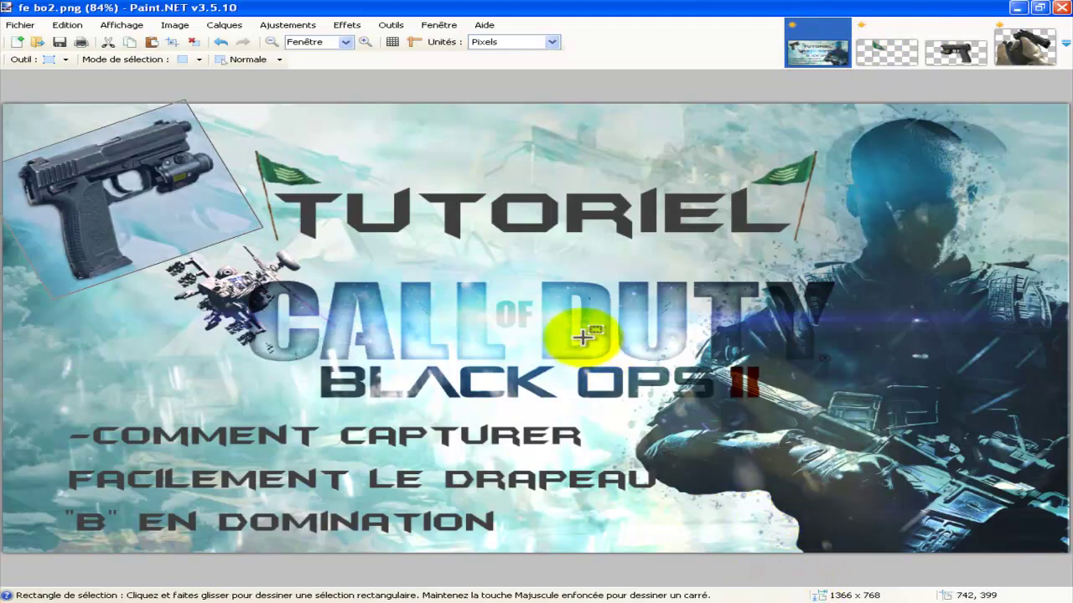
{"action": "key", "text": "ctrl+v"}
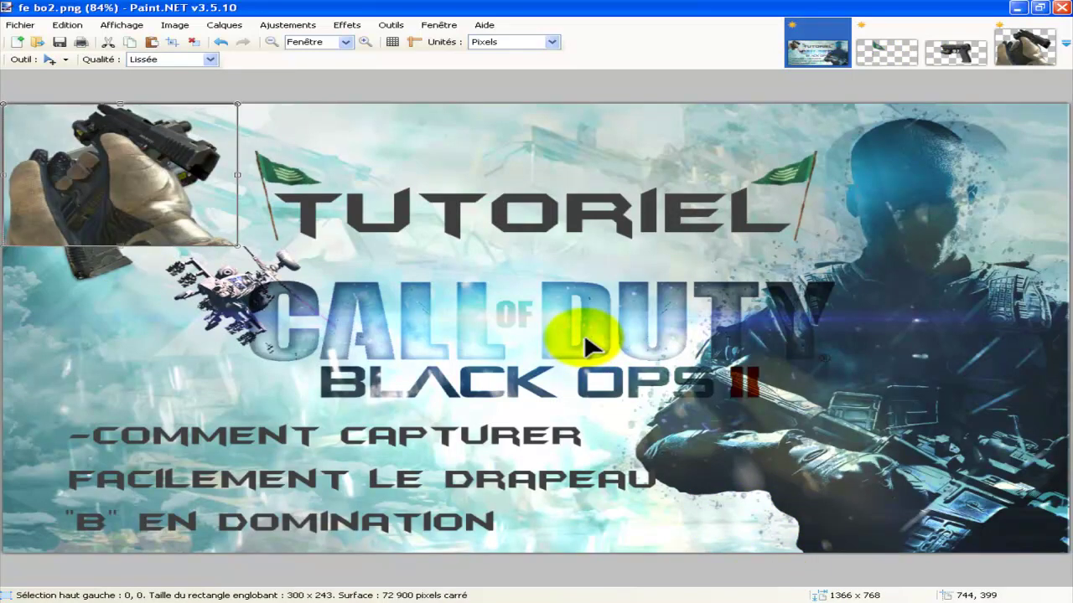
{"action": "mouse_move", "coordinate": [152, 171]}
{"action": "left_mouse_down"}
{"action": "mouse_move", "coordinate": [157, 204]}
{"action": "mouse_move", "coordinate": [809, 479]}
{"action": "mouse_move", "coordinate": [810, 468]}
{"action": "left_mouse_up"}
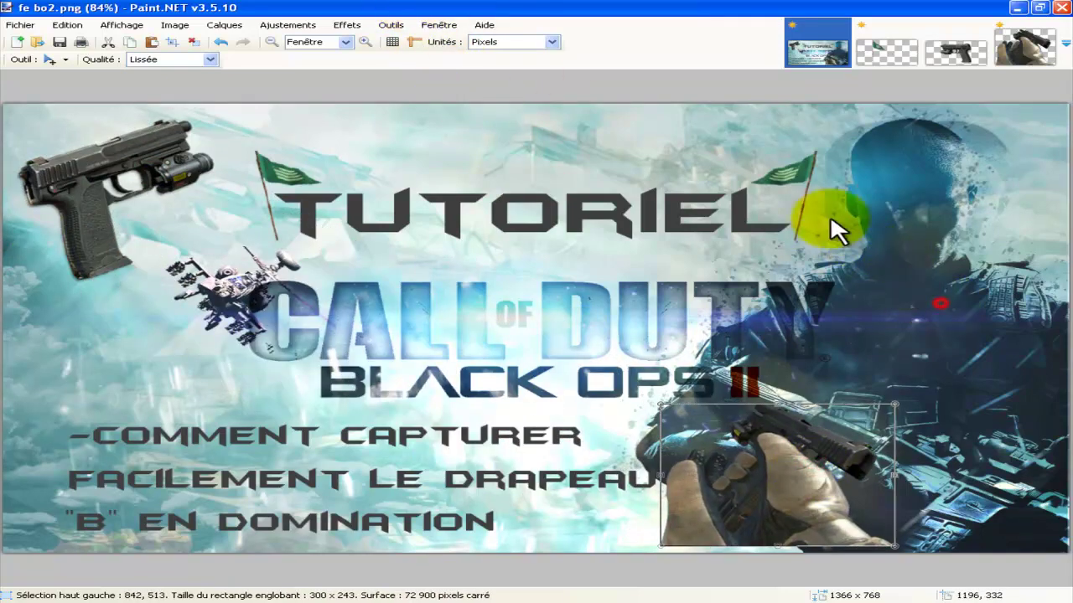
{"action": "mouse_move", "coordinate": [782, 448]}
{"action": "left_mouse_down"}
{"action": "mouse_move", "coordinate": [788, 456]}
{"action": "mouse_move", "coordinate": [444, 336]}
{"action": "mouse_move", "coordinate": [822, 471]}
{"action": "left_mouse_up"}
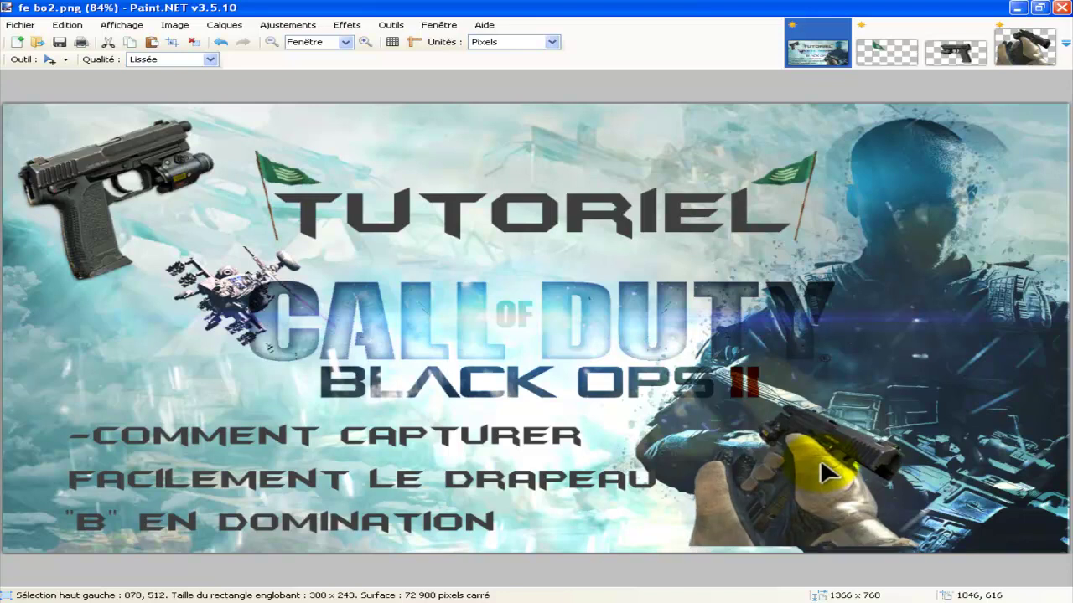
{"action": "left_click_drag", "start_coordinate": [822, 472], "coordinate": [832, 477]}
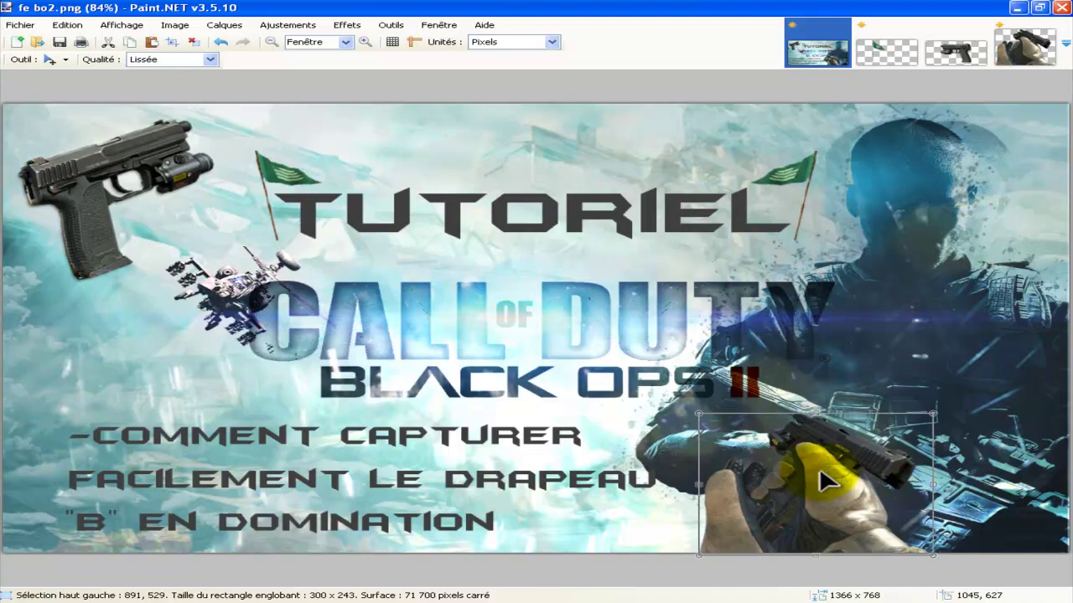
{"action": "left_click_drag", "start_coordinate": [820, 472], "coordinate": [824, 474]}
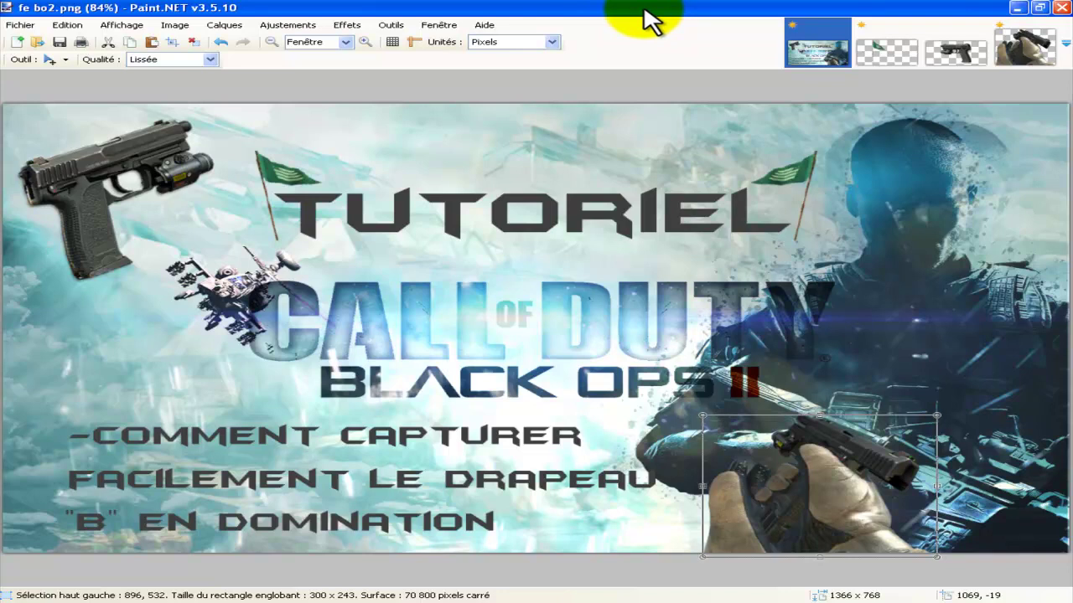
Step: Save the banner as a JPEG named fe bo2
{"action": "left_click", "coordinate": [20, 25]}
{"action": "left_click", "coordinate": [84, 136]}
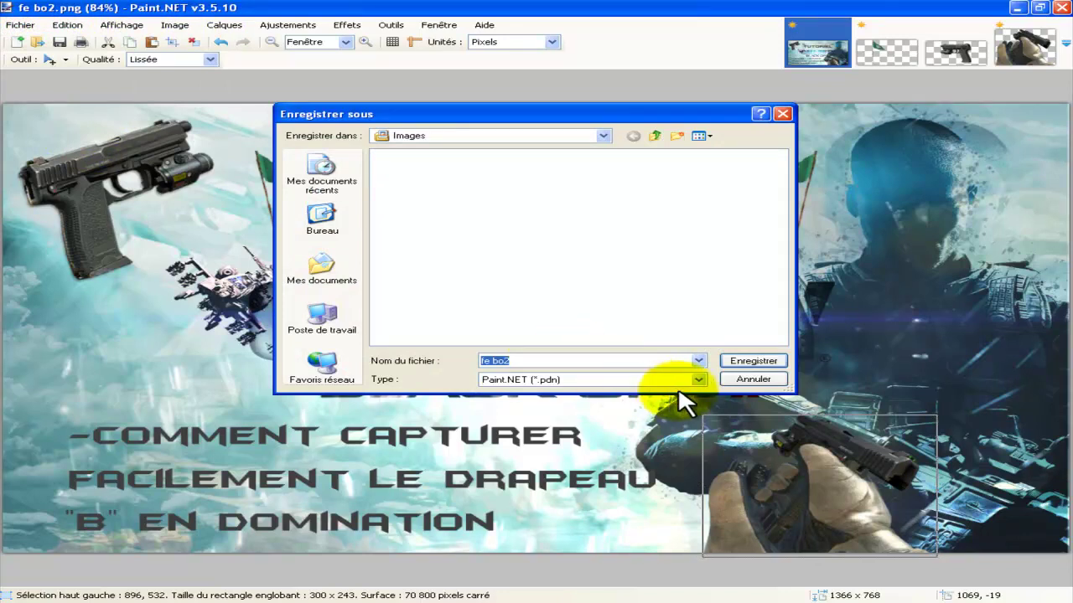
{"action": "left_click", "coordinate": [698, 379]}
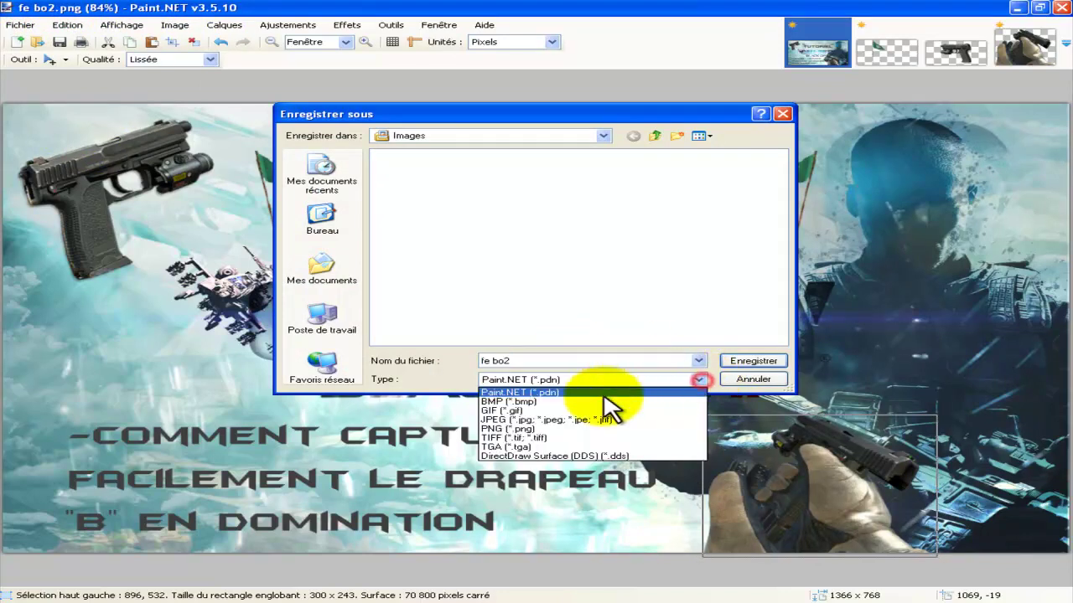
{"action": "left_click", "coordinate": [551, 419]}
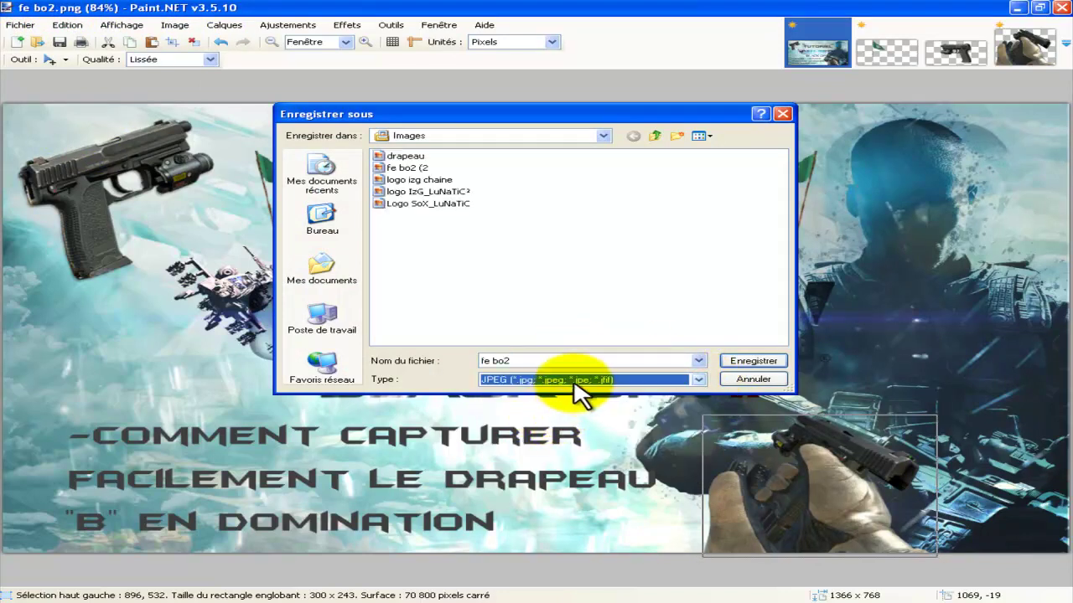
{"action": "left_click", "coordinate": [750, 361]}
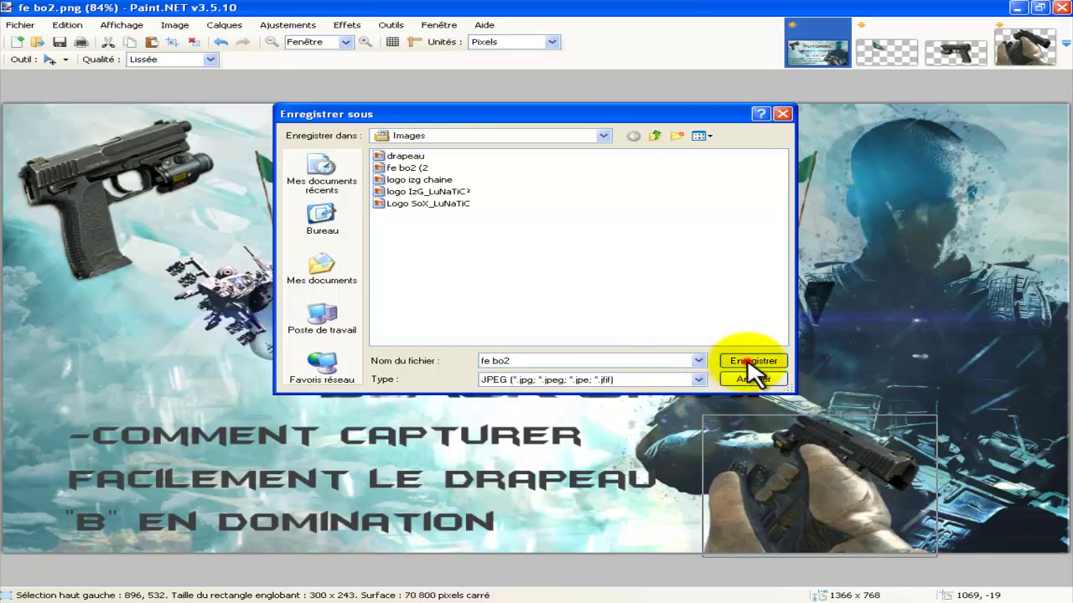
Step: Keep JPEG quality 100, flatten the image, then quit Paint.NET discarding the other images
{"action": "left_click", "coordinate": [352, 198]}
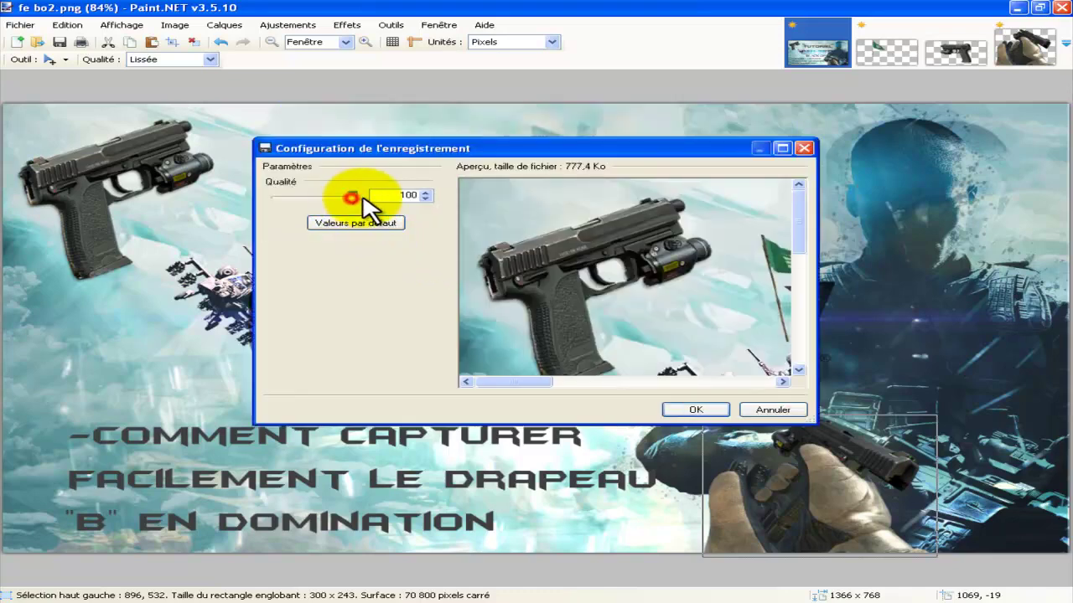
{"action": "left_click", "coordinate": [696, 409]}
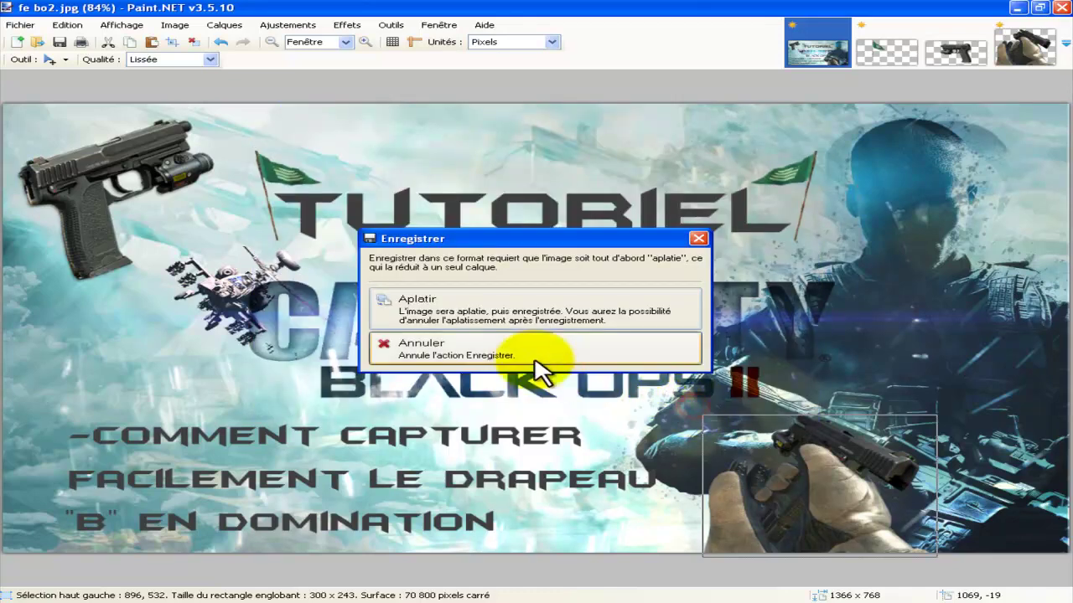
{"action": "left_click", "coordinate": [497, 323]}
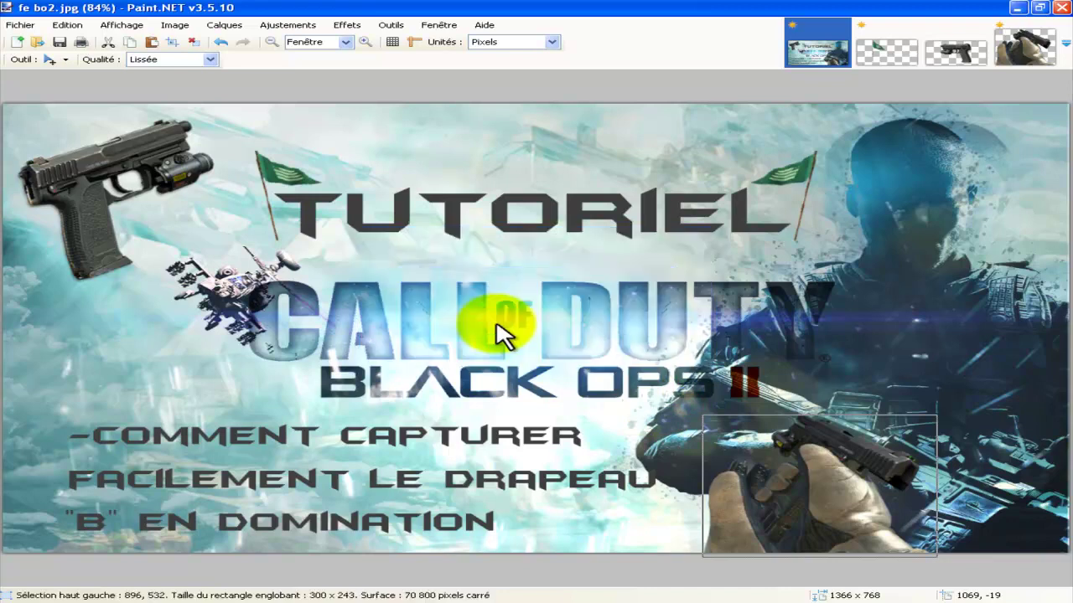
{"action": "left_click", "coordinate": [1061, 10]}
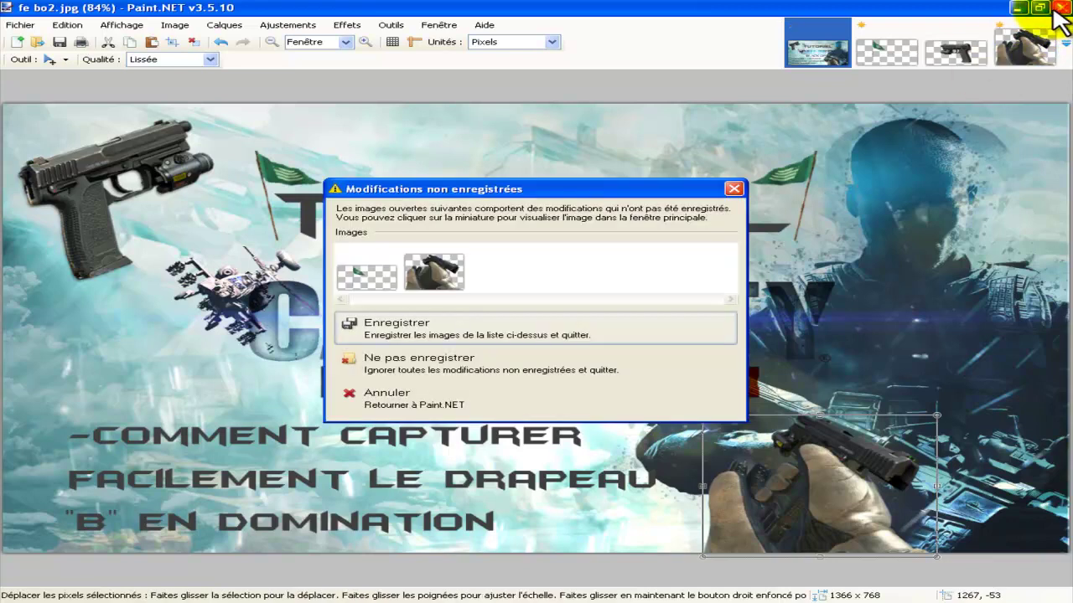
{"action": "left_click", "coordinate": [472, 366]}
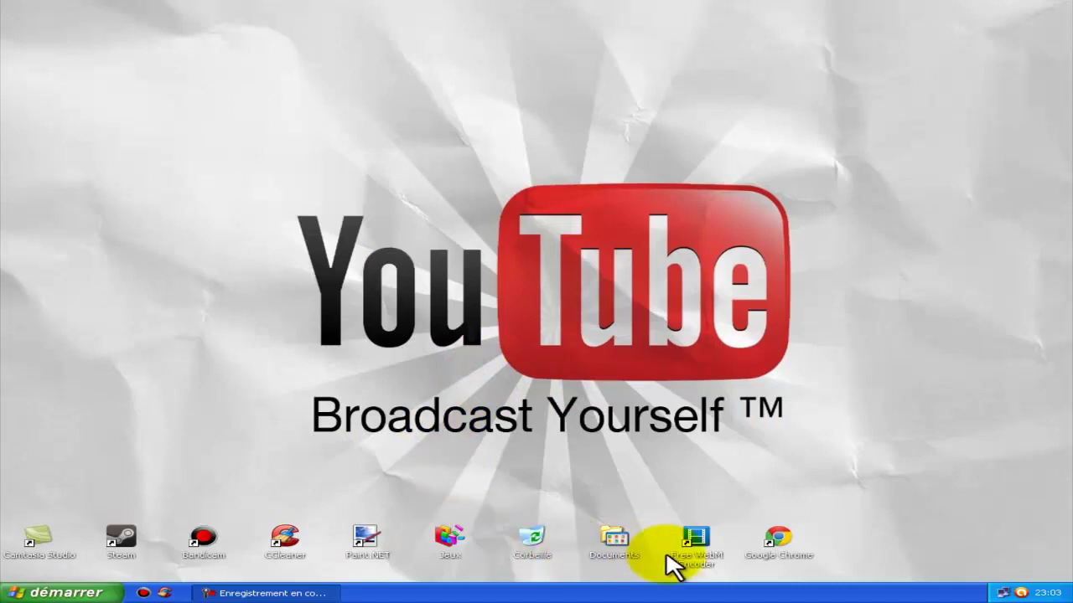
Step: Preview fe bo2 from Documents > Images, then minimize the viewer and close the folder
{"action": "double_click", "coordinate": [618, 543]}
{"action": "double_click", "coordinate": [581, 138]}
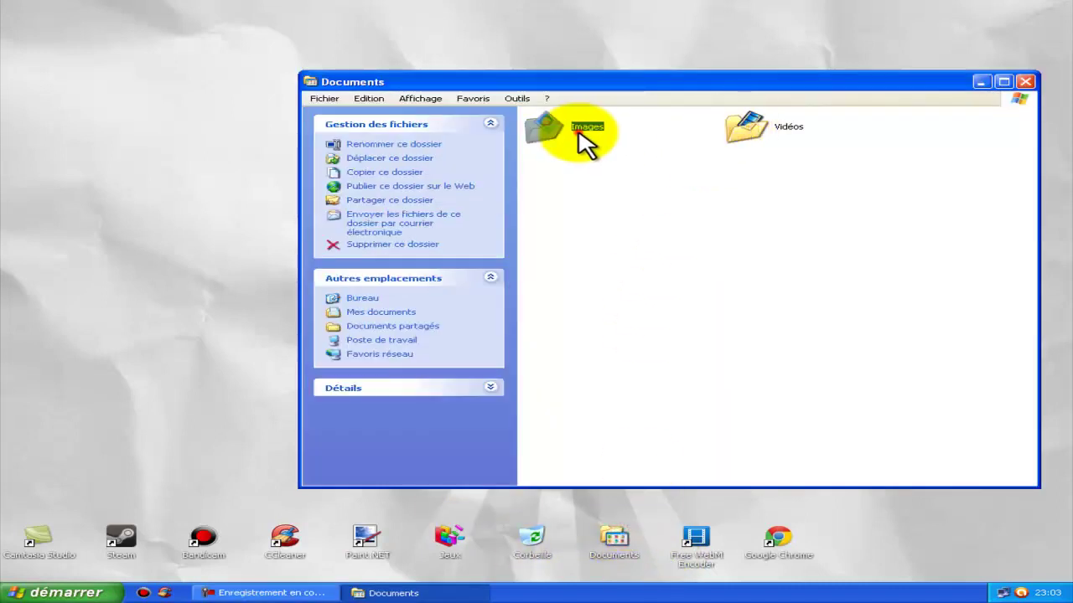
{"action": "left_click", "coordinate": [702, 364]}
{"action": "double_click", "coordinate": [702, 364]}
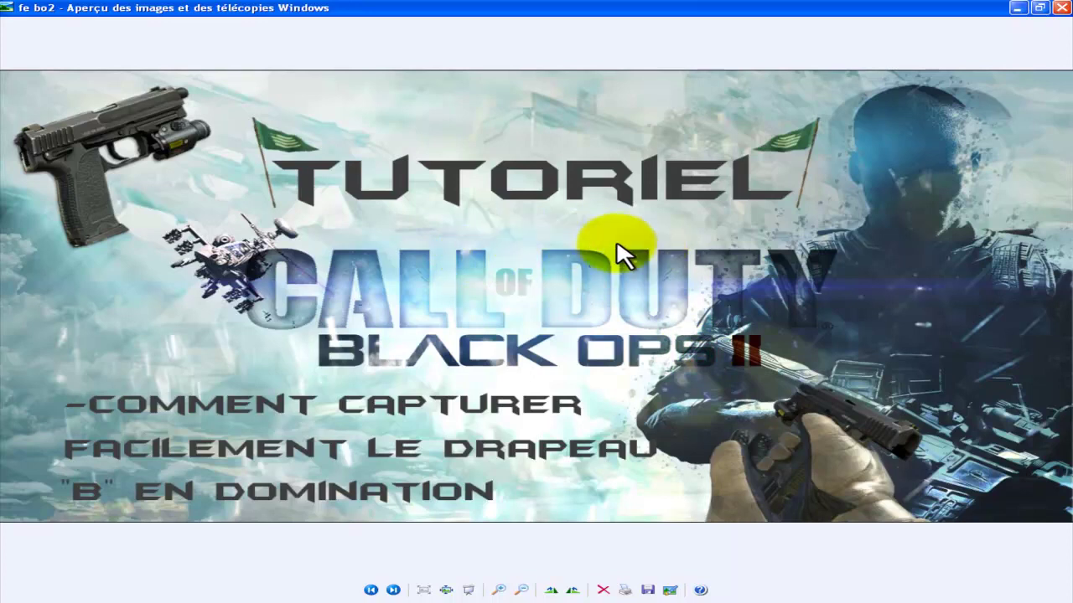
{"action": "left_click", "coordinate": [1019, 10]}
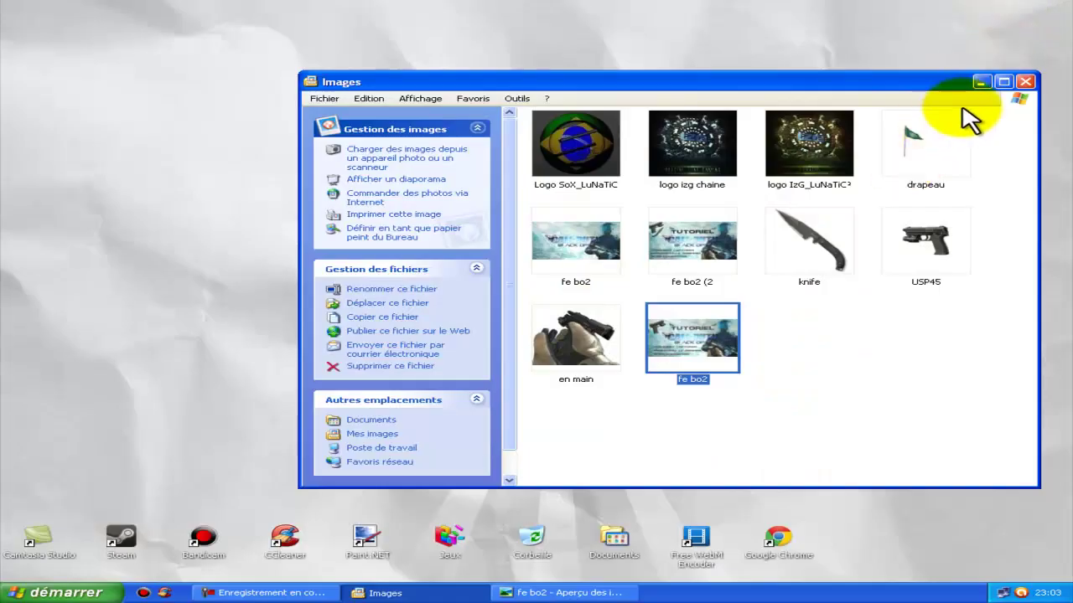
{"action": "left_click", "coordinate": [1026, 82]}
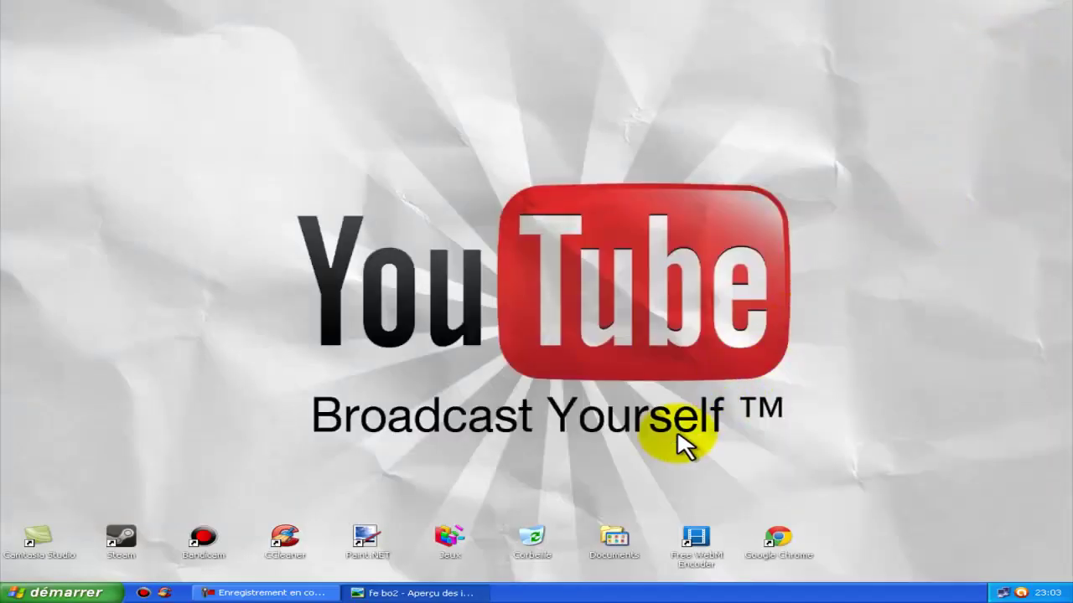